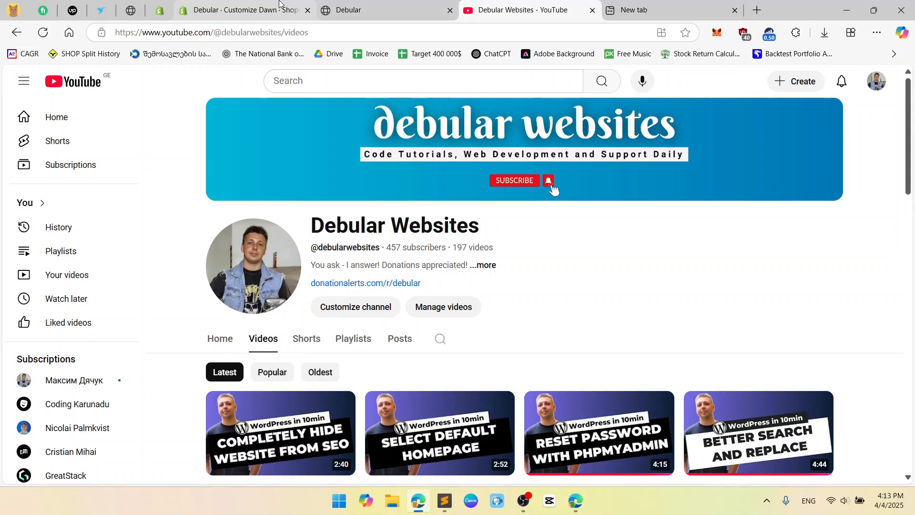
# Switch from the YouTube channel to the 'Debular · Customize Dawn · Shopify' tab.
pyautogui.click(279, 4)
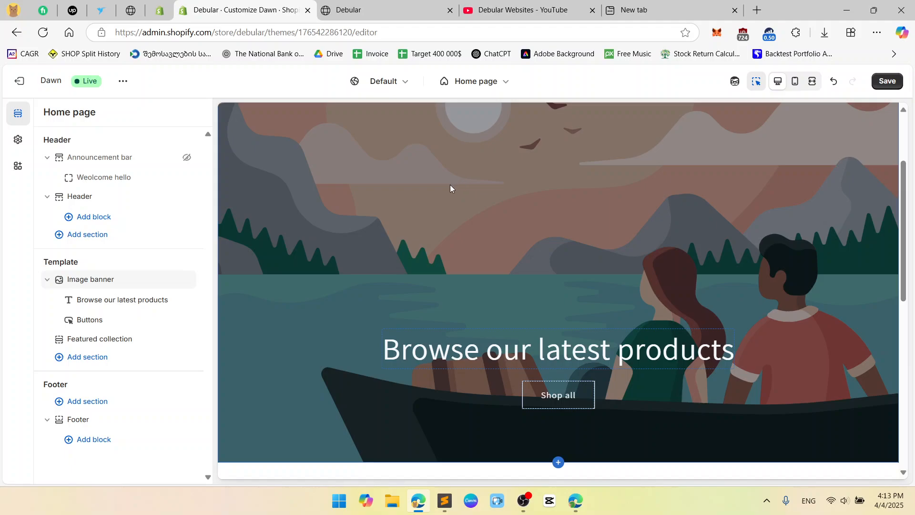
pyautogui.scroll(1, 450, 185)
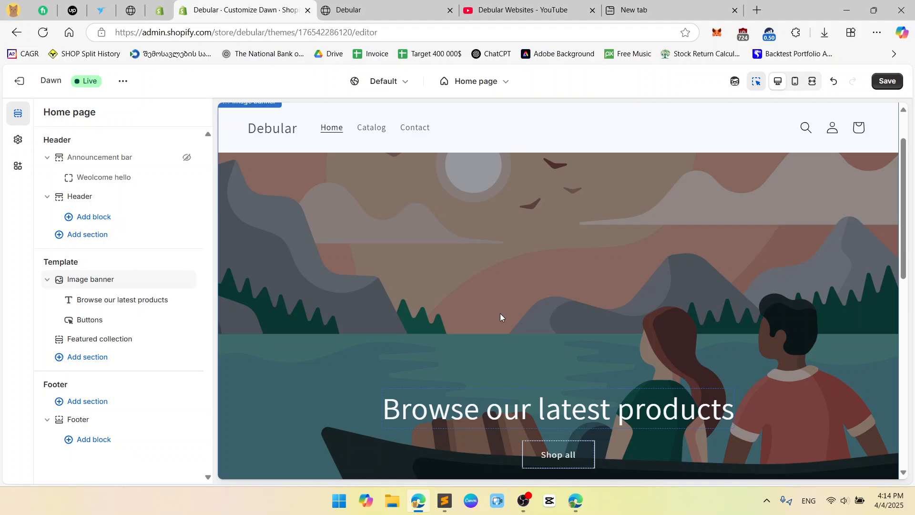
pyautogui.scroll(1, 453, 239)
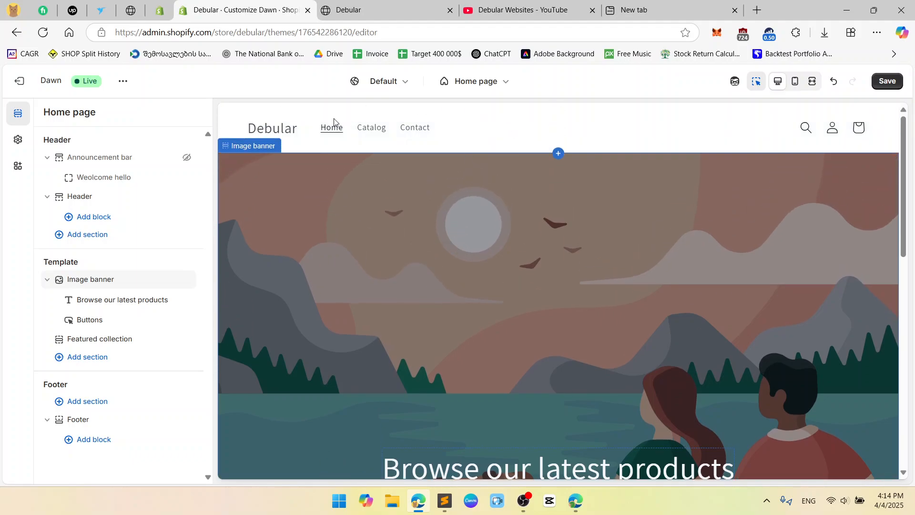
pyautogui.scroll(-2, 560, 212)
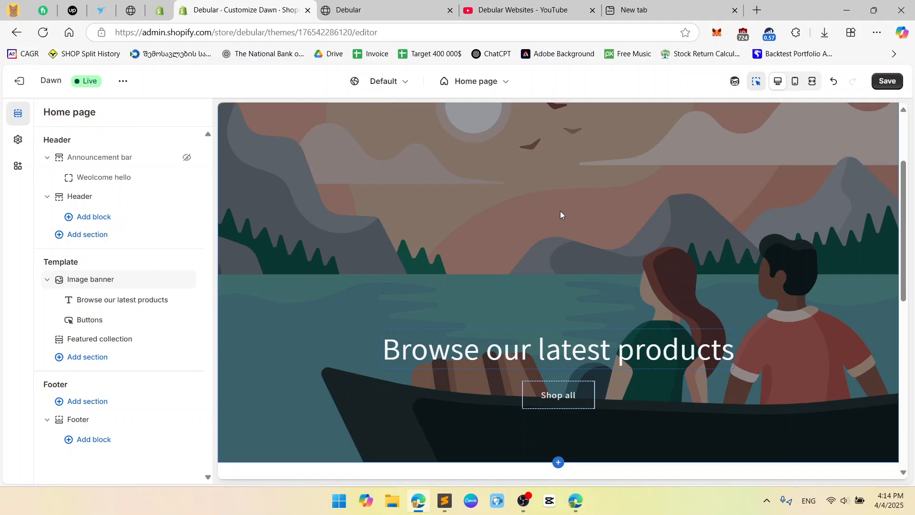
pyautogui.scroll(2, 594, 196)
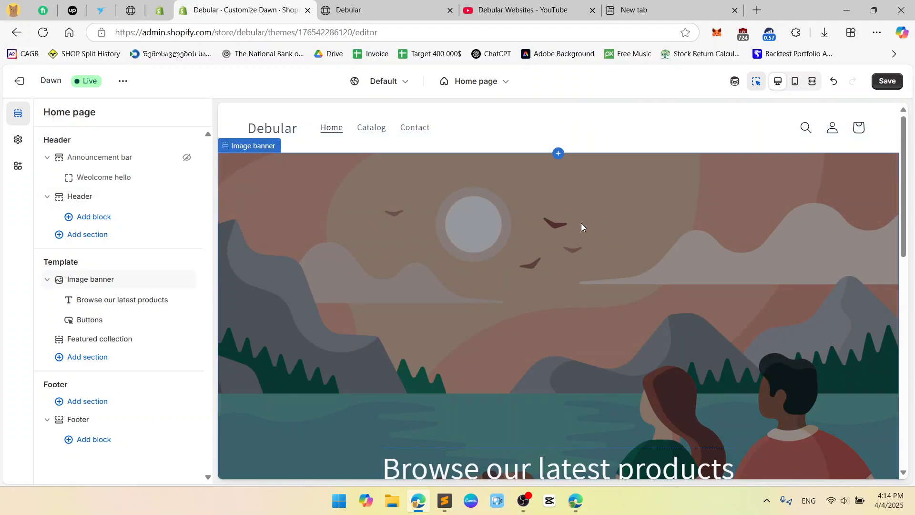
pyautogui.scroll(-1, 551, 231)
pyautogui.scroll(1, 544, 230)
pyautogui.scroll(-1, 537, 236)
pyautogui.scroll(1, 537, 241)
pyautogui.click(483, 125)
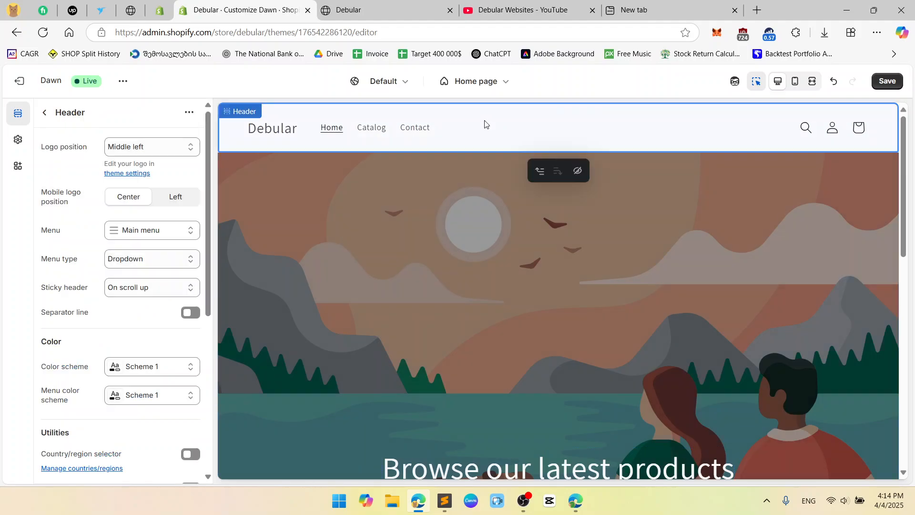
pyautogui.click(422, 221)
pyautogui.hotkey('ctrl', 'w')
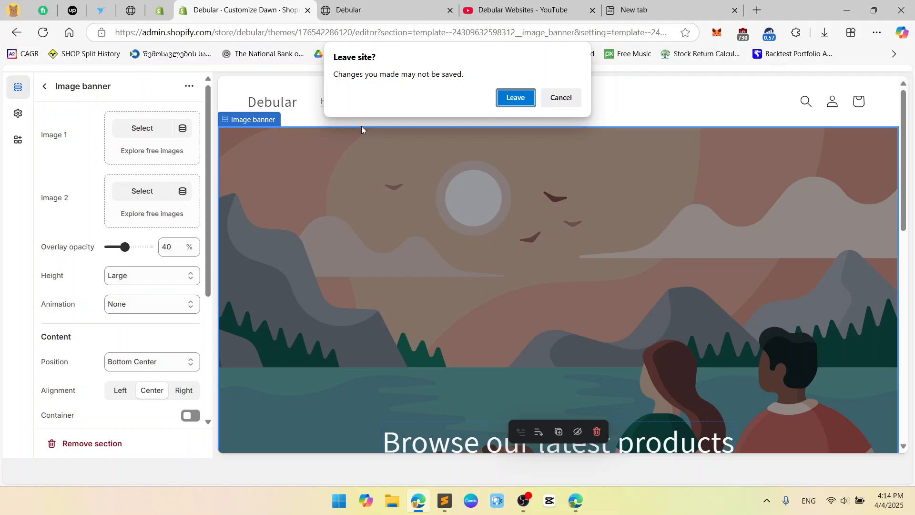
pyautogui.click(570, 98)
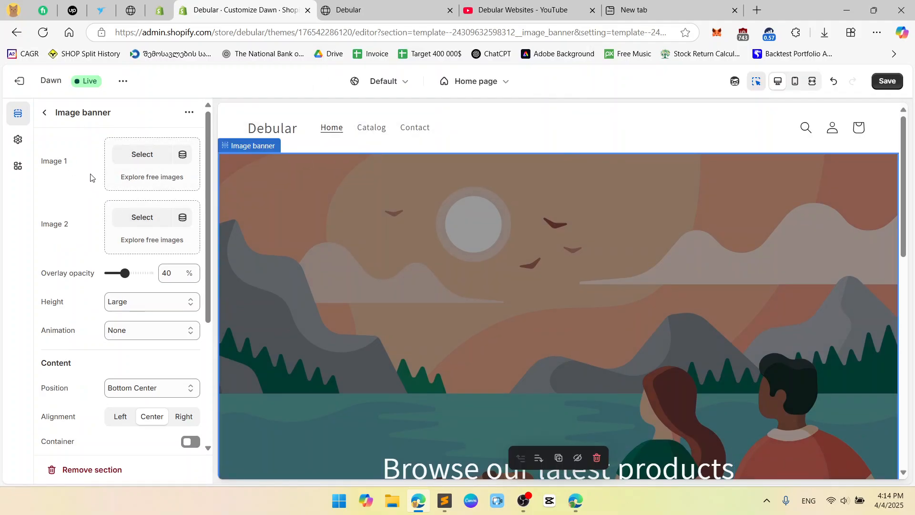
pyautogui.click(44, 112)
pyautogui.hotkey('ctrl', 'w')
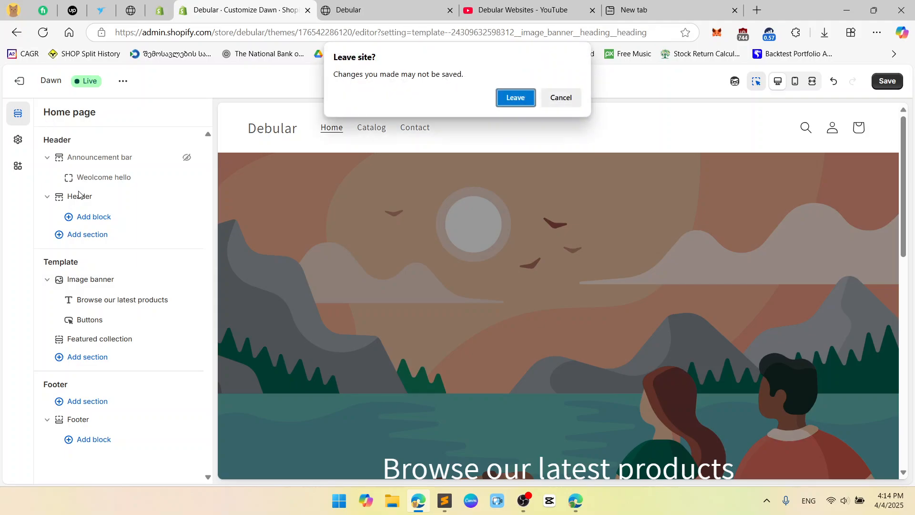
pyautogui.click(561, 98)
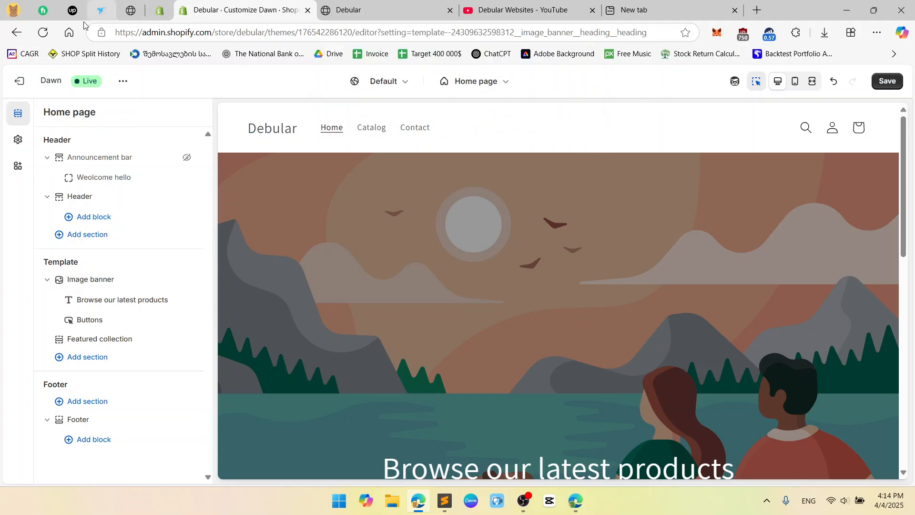
pyautogui.click(43, 32)
# Reload the theme editor and dismiss the image banner's Add block list without adding anything.
pyautogui.click(510, 118)
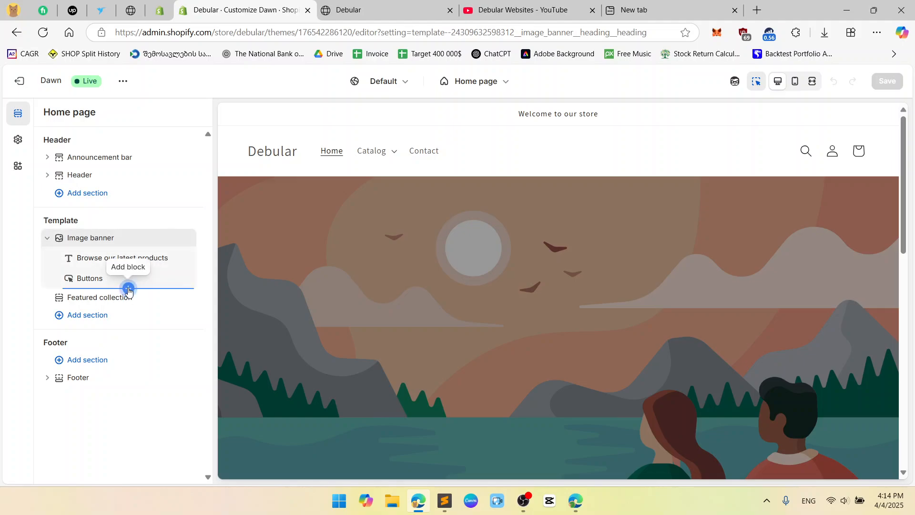
pyautogui.click(127, 289)
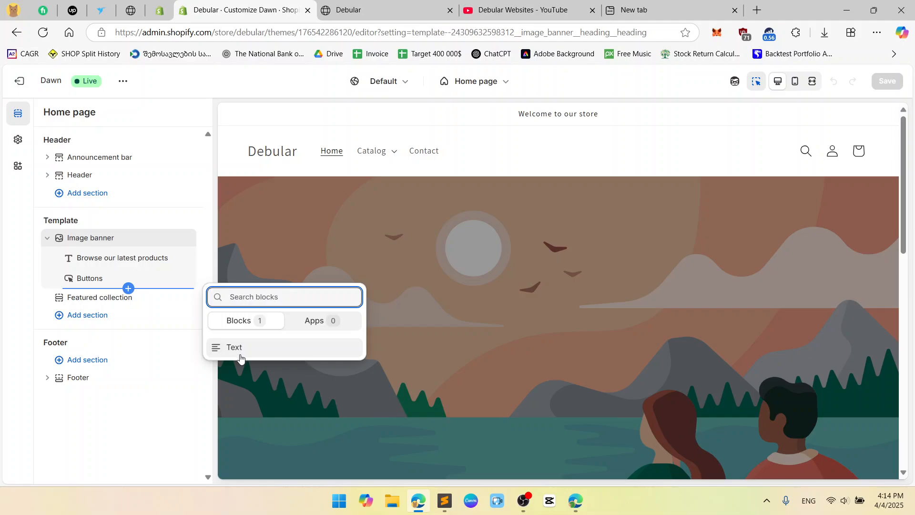
pyautogui.click(172, 422)
pyautogui.scroll(-2, 540, 322)
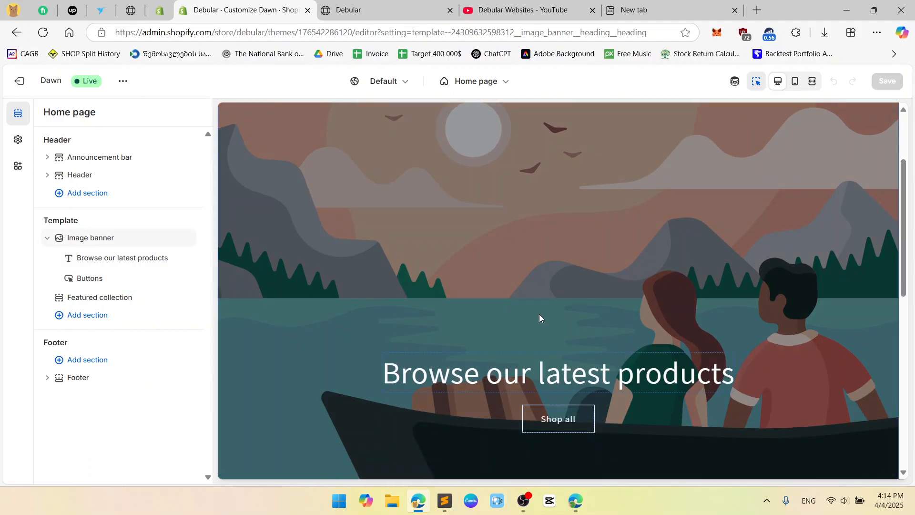
# Open the image banner's Image 1 picker and start uploading a new image.
pyautogui.click(88, 240)
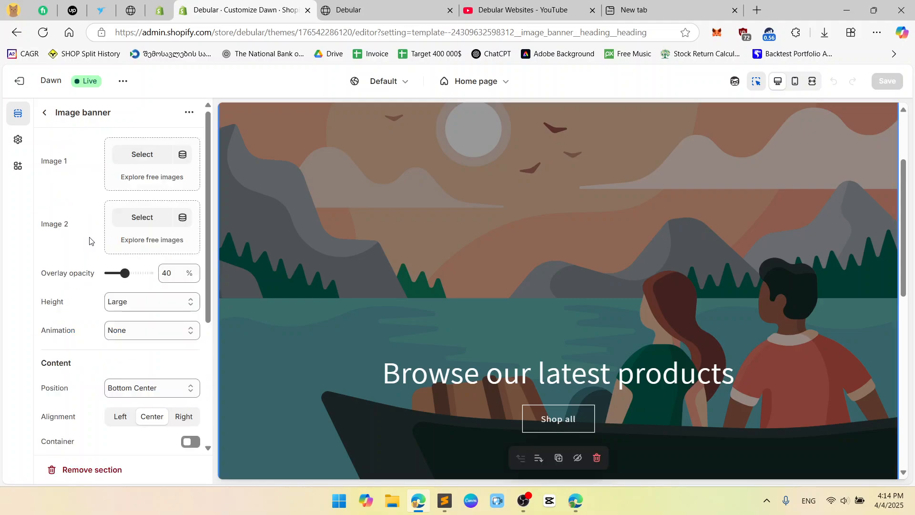
pyautogui.click(143, 154)
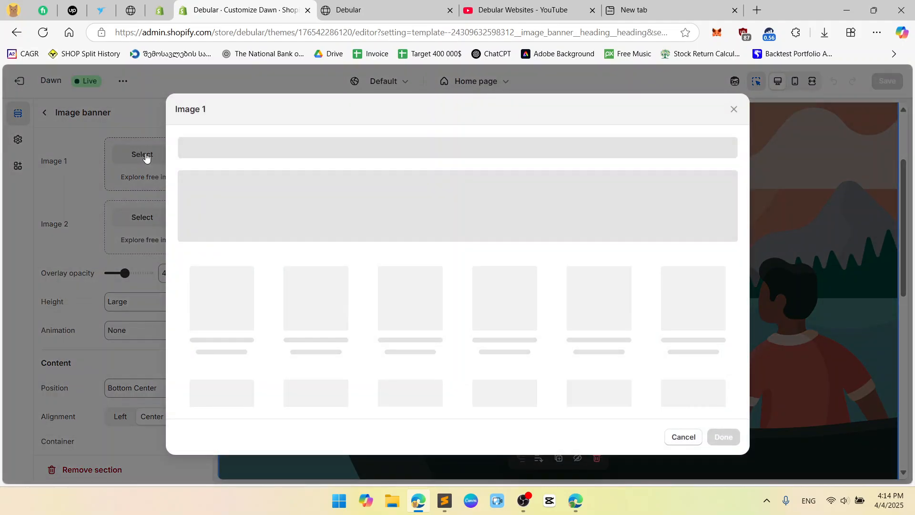
pyautogui.press('super+d')
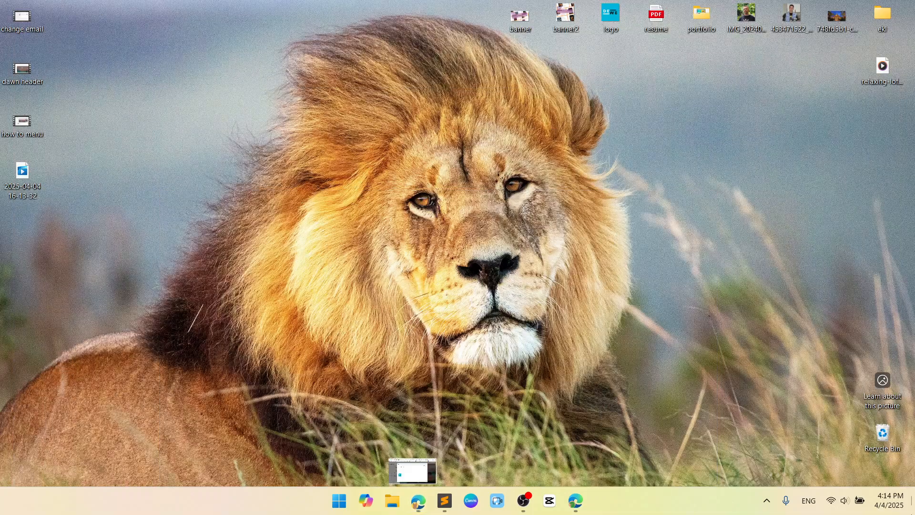
pyautogui.press('super+d')
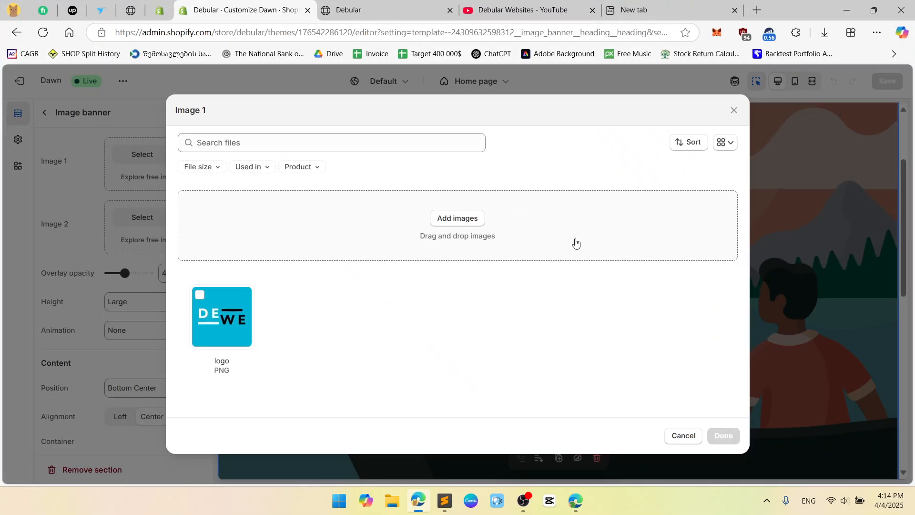
pyautogui.click(448, 218)
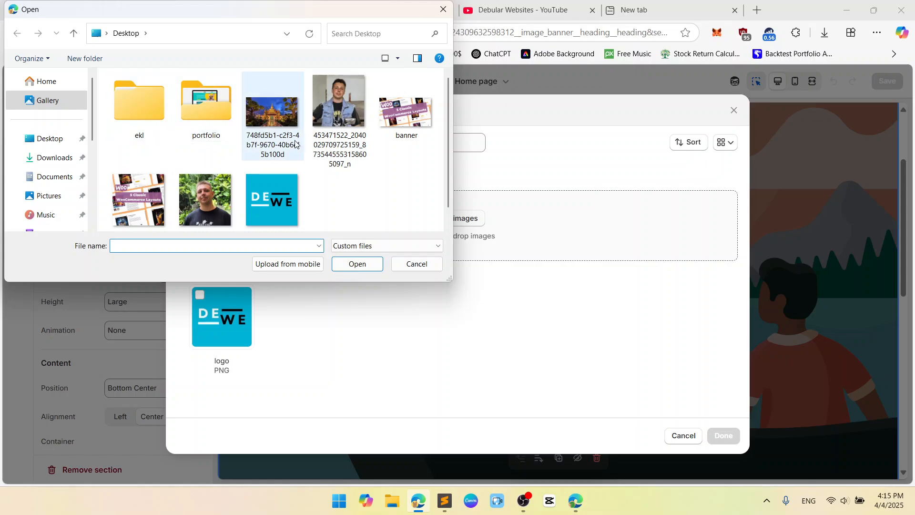
# Upload the temple photo from Desktop and apply it as Image 1.
pyautogui.scroll(-1, 366, 169)
pyautogui.scroll(1, 366, 169)
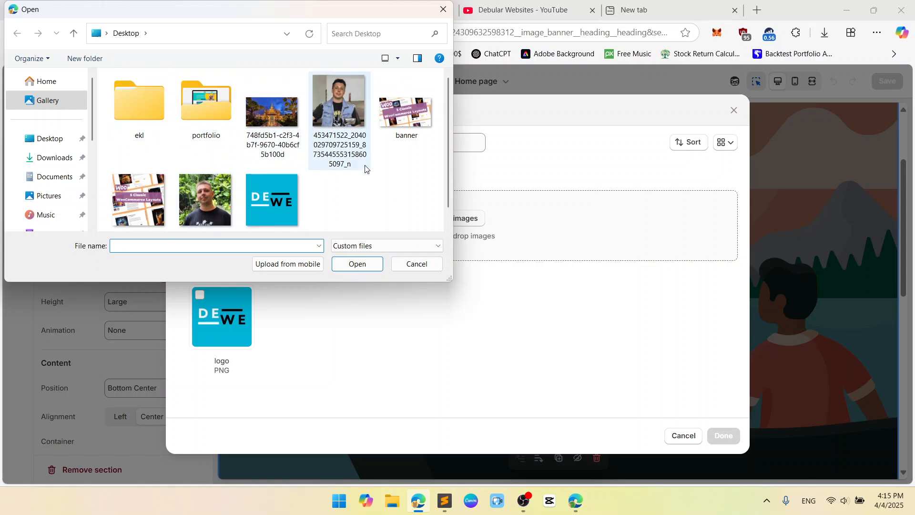
pyautogui.scroll(-1, 364, 165)
pyautogui.scroll(-5, 55, 143)
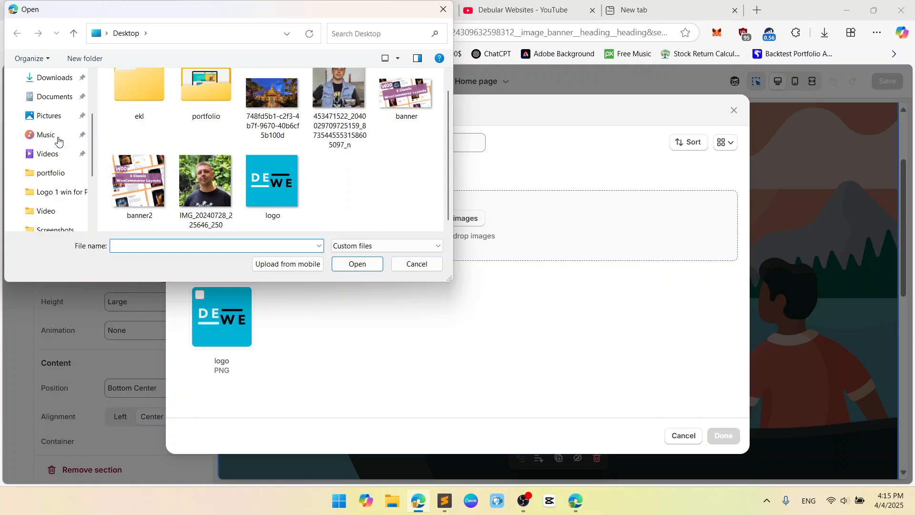
pyautogui.scroll(5, 55, 140)
pyautogui.click(55, 139)
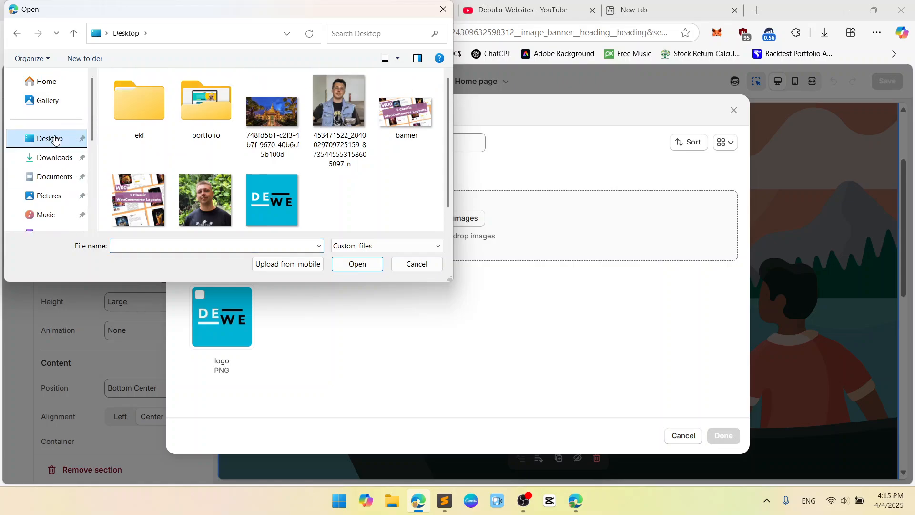
pyautogui.click(259, 115)
pyautogui.click(361, 265)
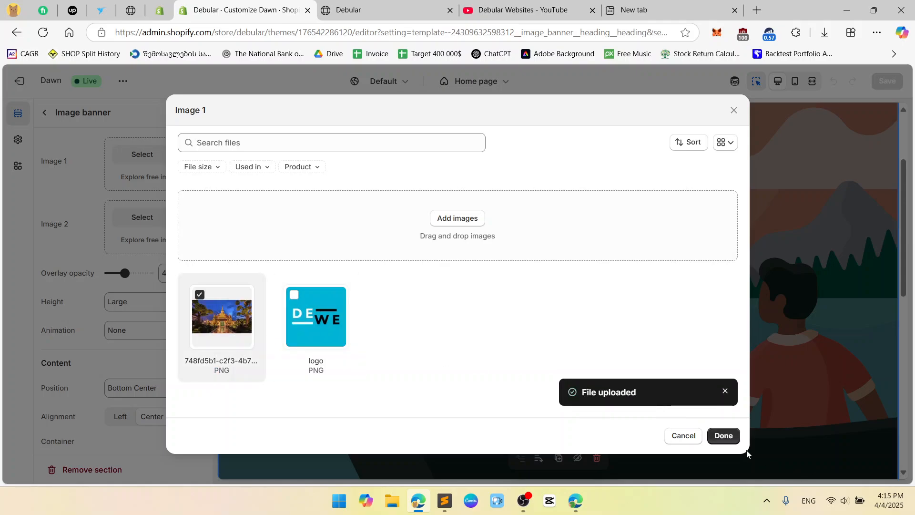
pyautogui.click(729, 436)
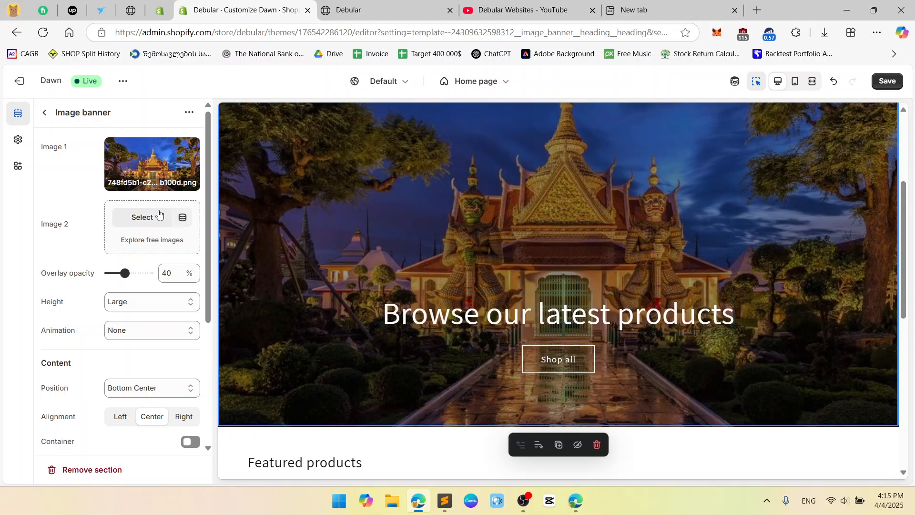
pyautogui.click(146, 218)
# Select the uploaded temple photo as the banner's Image 2 as well.
pyautogui.click(210, 324)
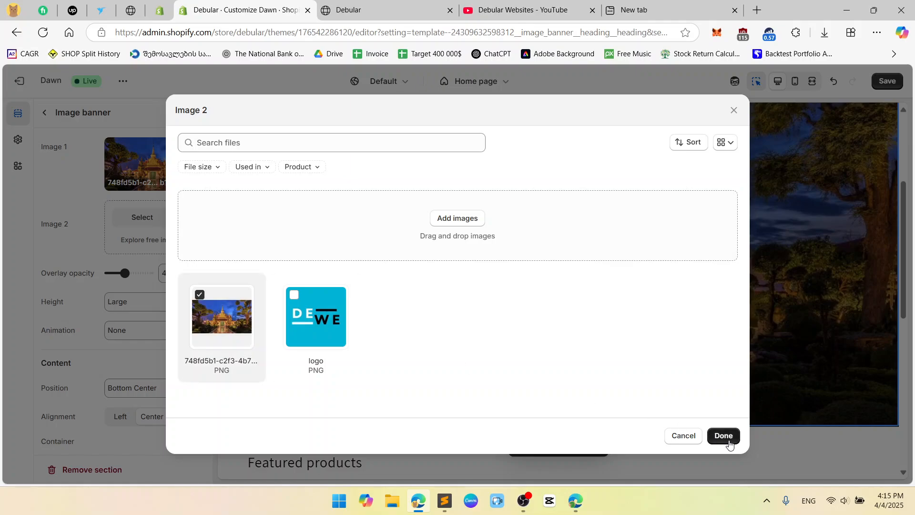
pyautogui.click(722, 435)
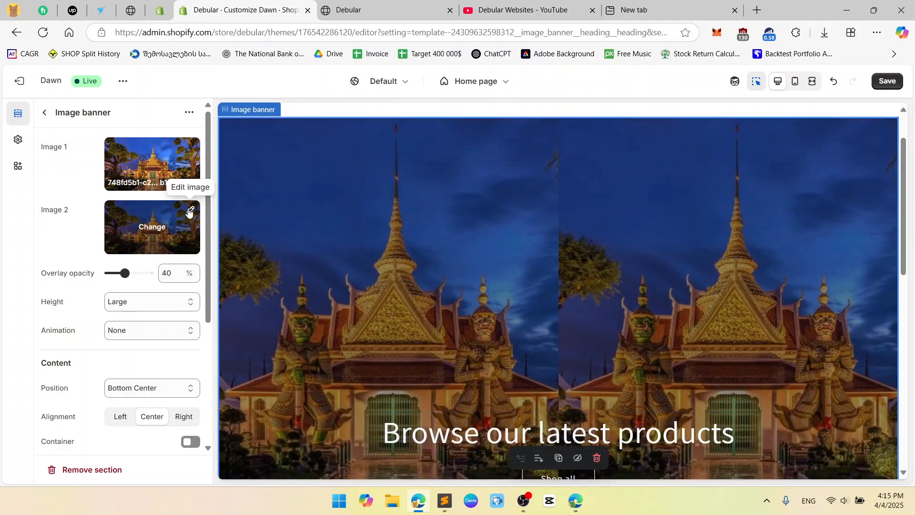
# Back out of Image 2's editor and start uploading a replacement image from the computer.
pyautogui.click(189, 211)
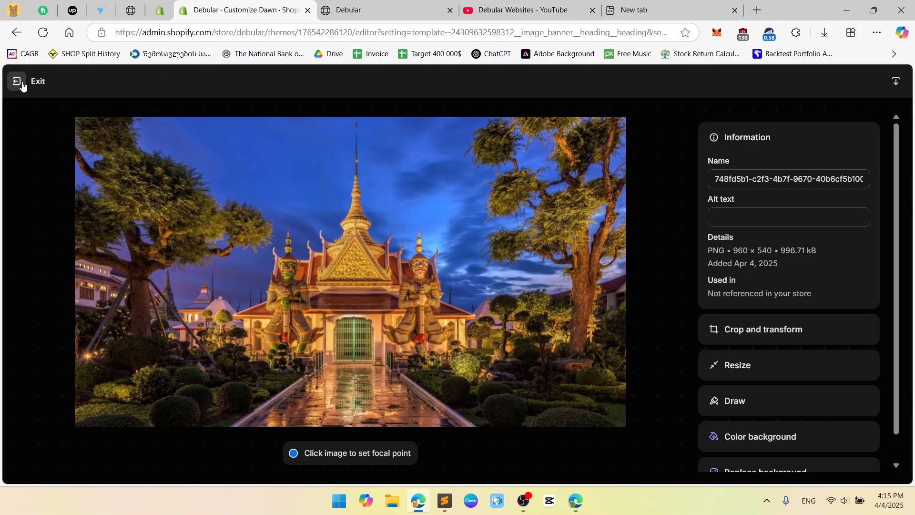
pyautogui.click(17, 81)
pyautogui.click(154, 223)
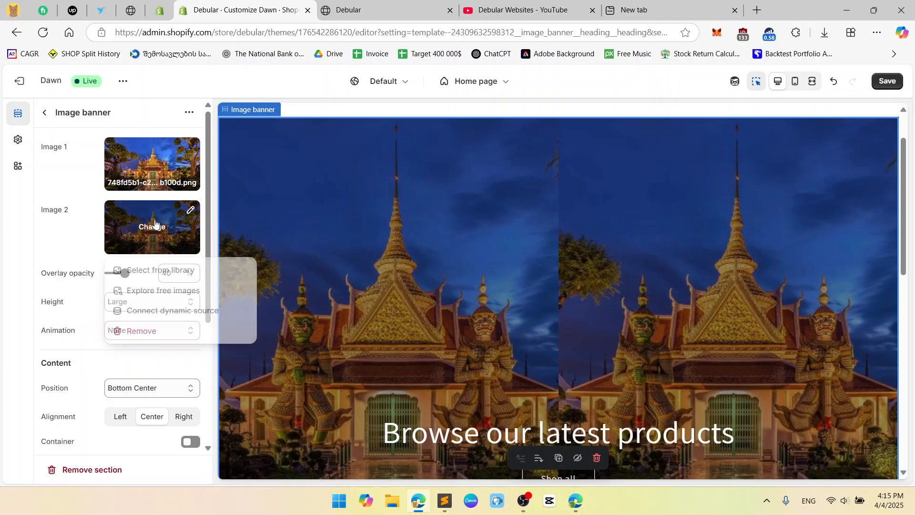
pyautogui.click(174, 270)
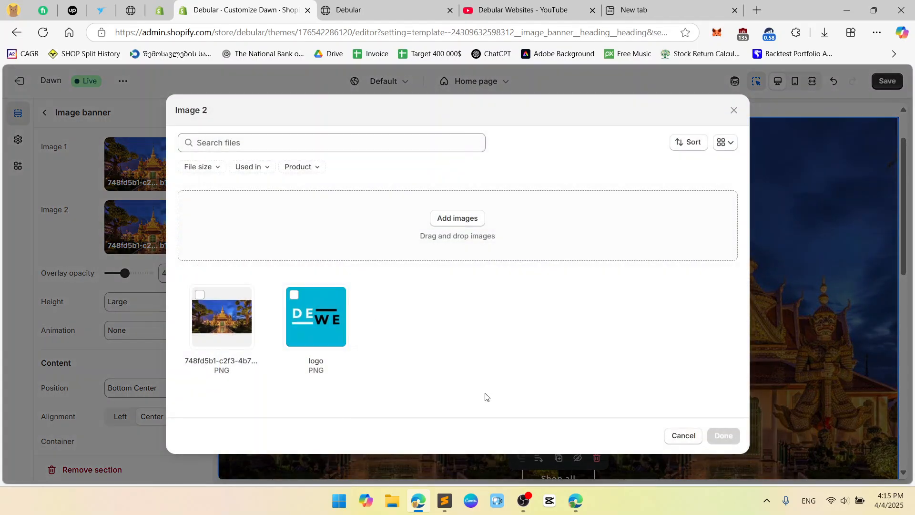
pyautogui.click(452, 217)
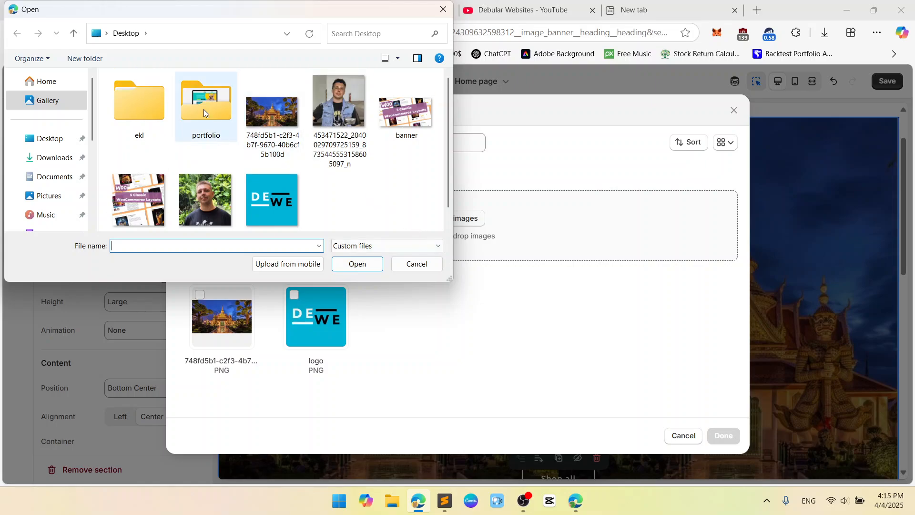
pyautogui.scroll(-3, 47, 128)
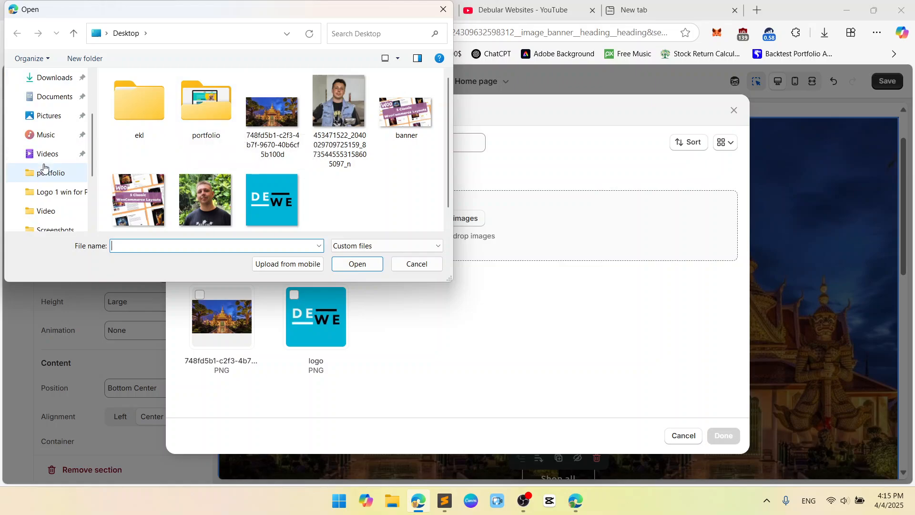
# Search the Pictures, Camera Roll and Gallery folders, then cancel the upload and close the picker.
pyautogui.click(47, 119)
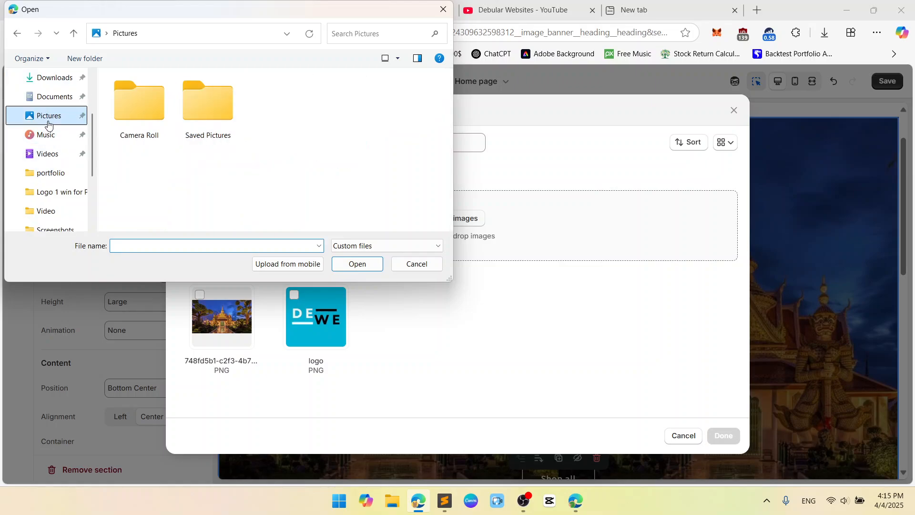
pyautogui.doubleClick(202, 113)
pyautogui.click(123, 35)
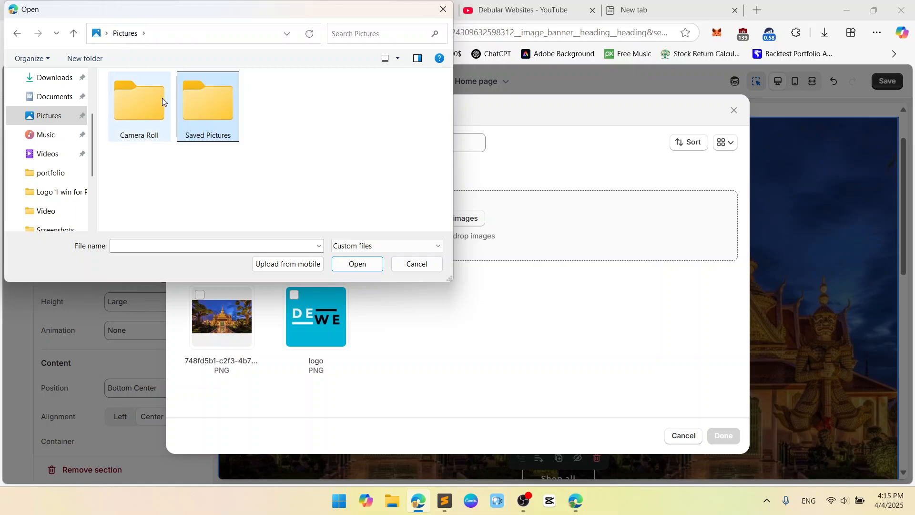
pyautogui.doubleClick(152, 114)
pyautogui.scroll(-2, 31, 159)
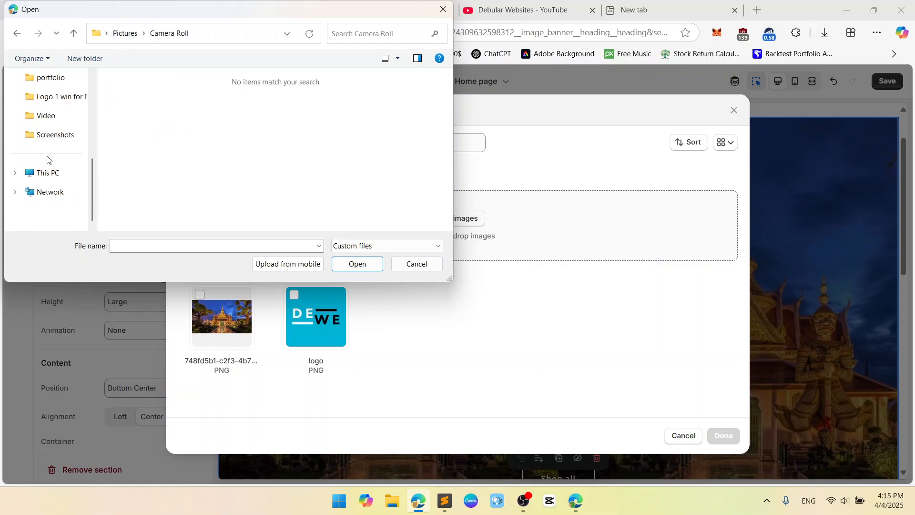
pyautogui.scroll(2, 53, 172)
pyautogui.click(62, 191)
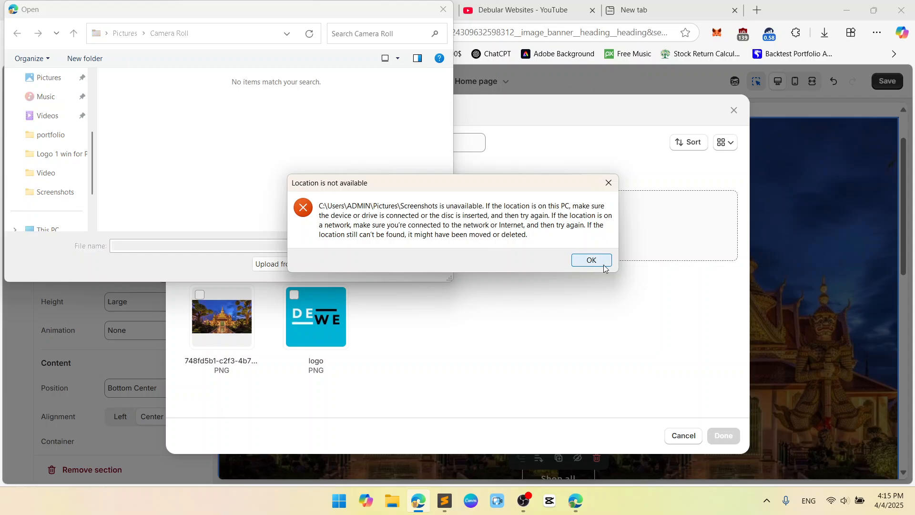
pyautogui.click(586, 259)
pyautogui.scroll(3, 57, 125)
pyautogui.click(53, 102)
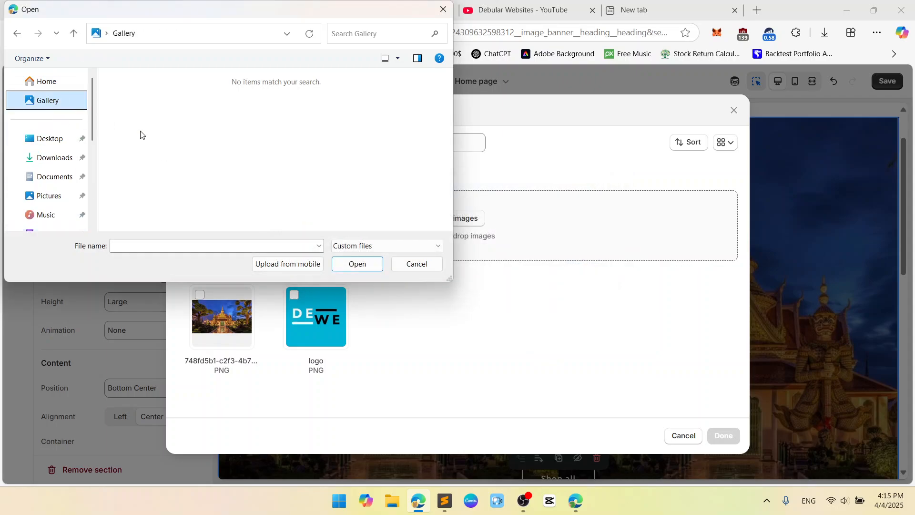
pyautogui.click(417, 263)
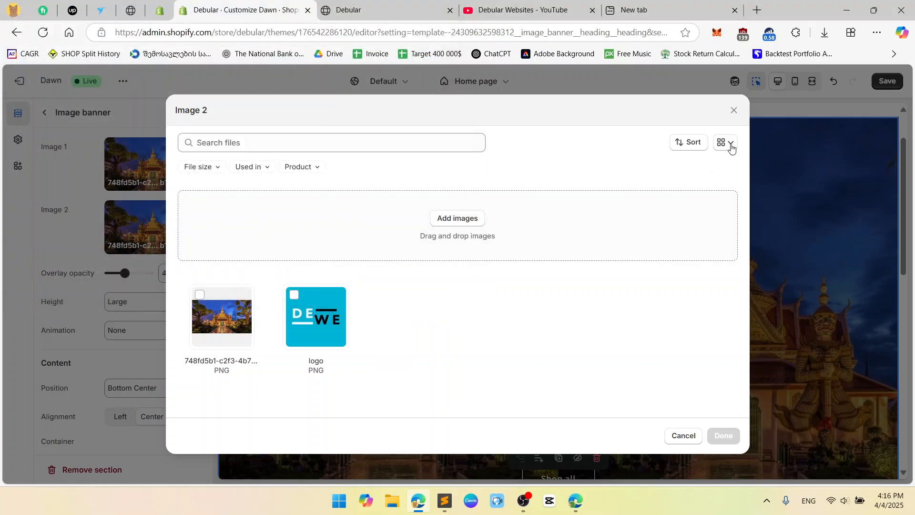
pyautogui.click(734, 110)
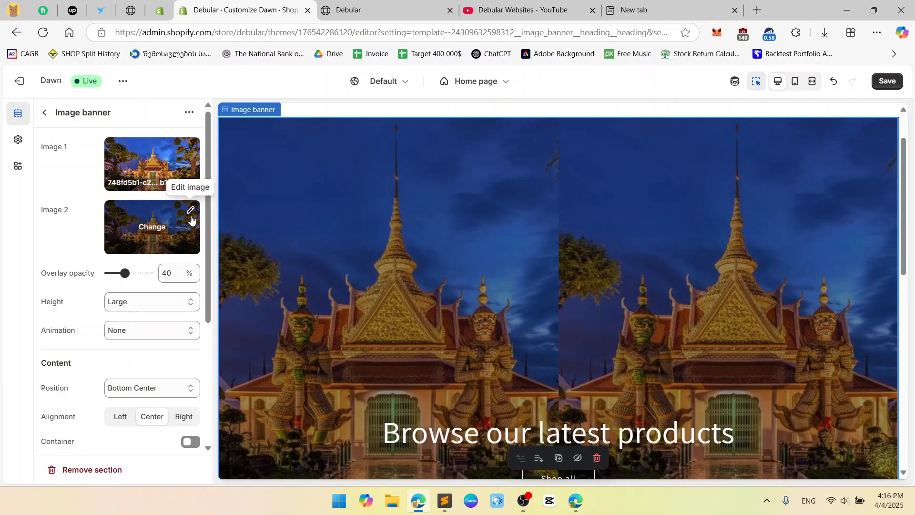
# Remove Image 2 from the banner through its Change menu.
pyautogui.click(191, 220)
pyautogui.click(17, 81)
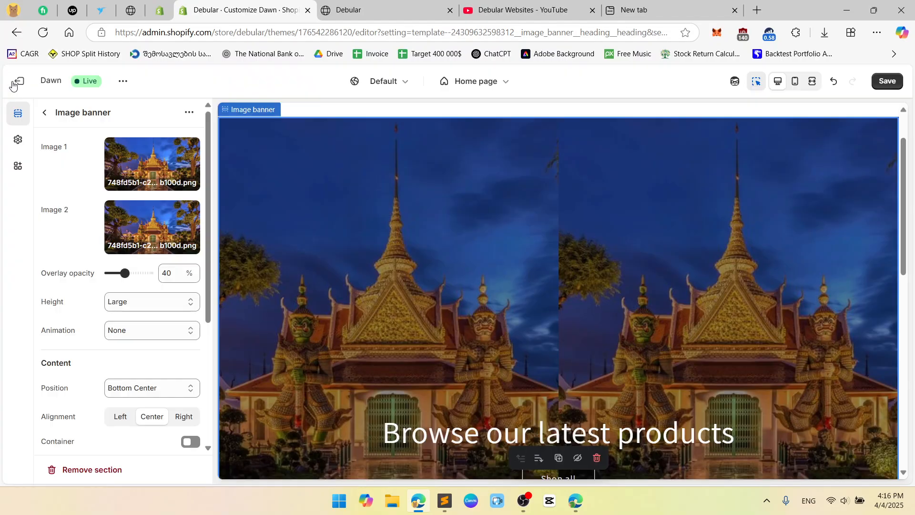
pyautogui.click(152, 227)
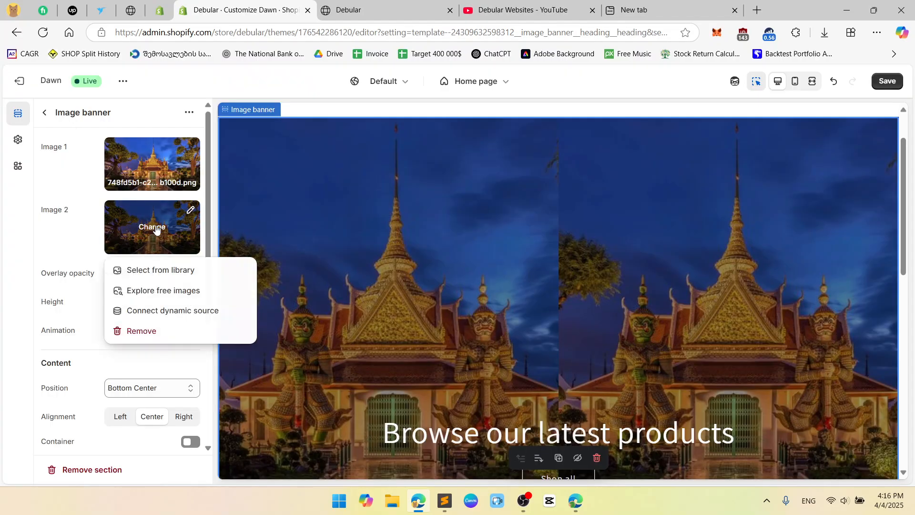
pyautogui.click(164, 333)
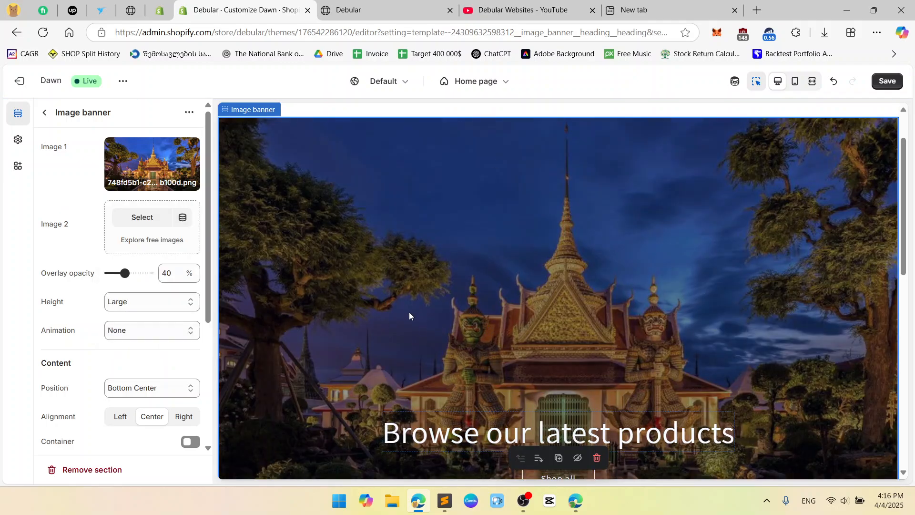
pyautogui.scroll(-1, 71, 243)
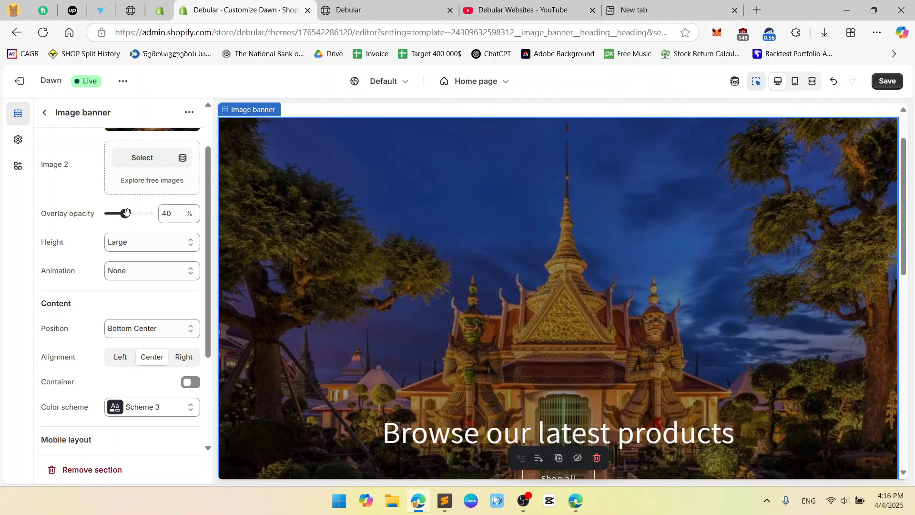
# Set the banner's Overlay opacity to 30%.
pyautogui.moveTo(125, 214); pyautogui.dragTo(71, 215)
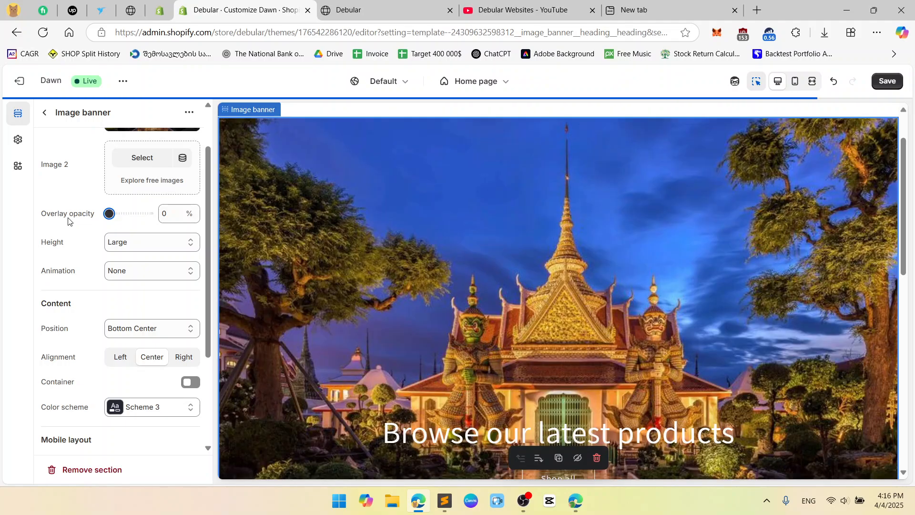
pyautogui.click(169, 213)
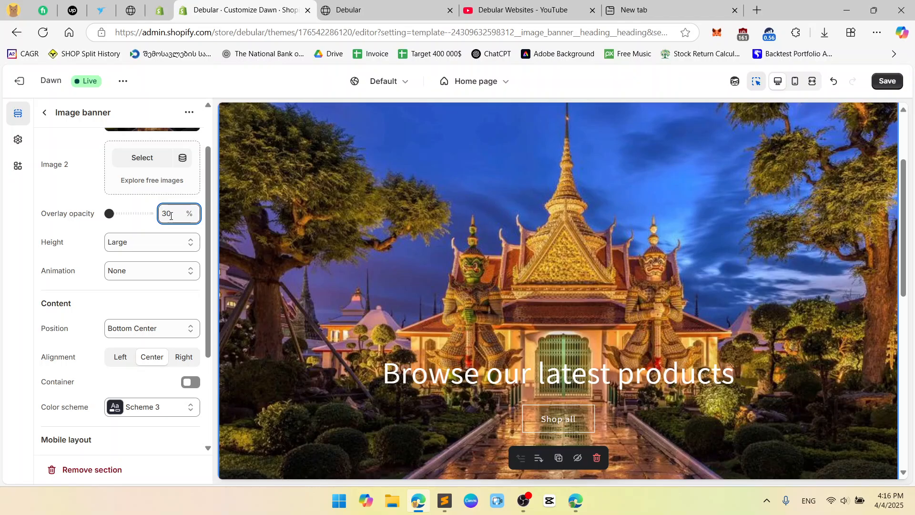
pyautogui.click(88, 194)
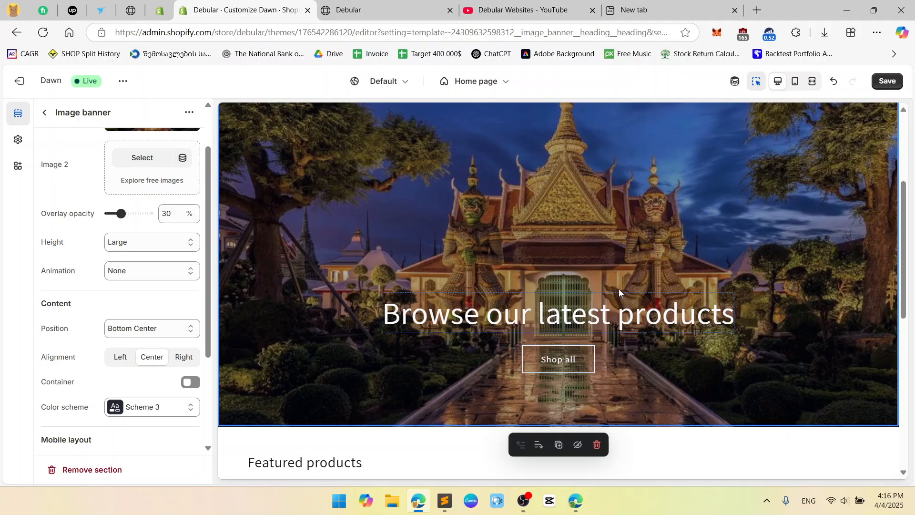
# Compare Small, Medium and Large banner heights, settling on Medium.
pyautogui.scroll(-3, 619, 288)
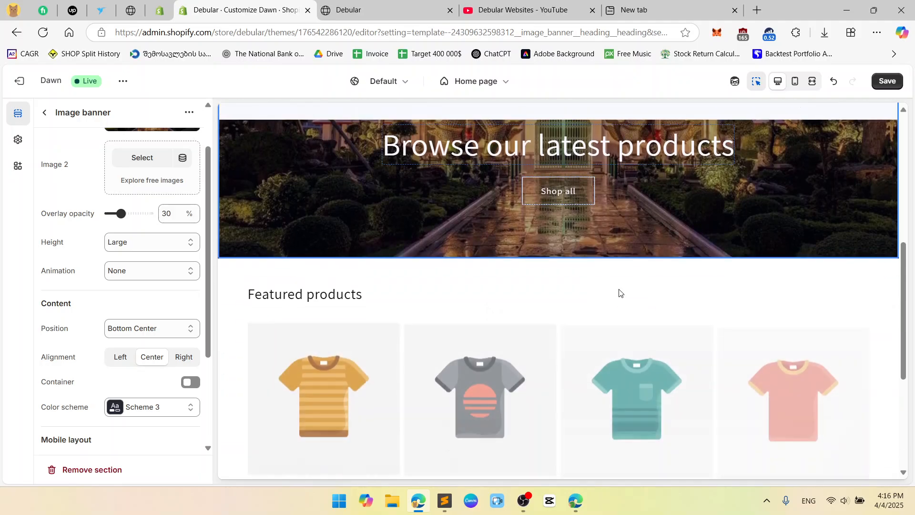
pyautogui.scroll(6, 618, 289)
pyautogui.scroll(-2, 612, 291)
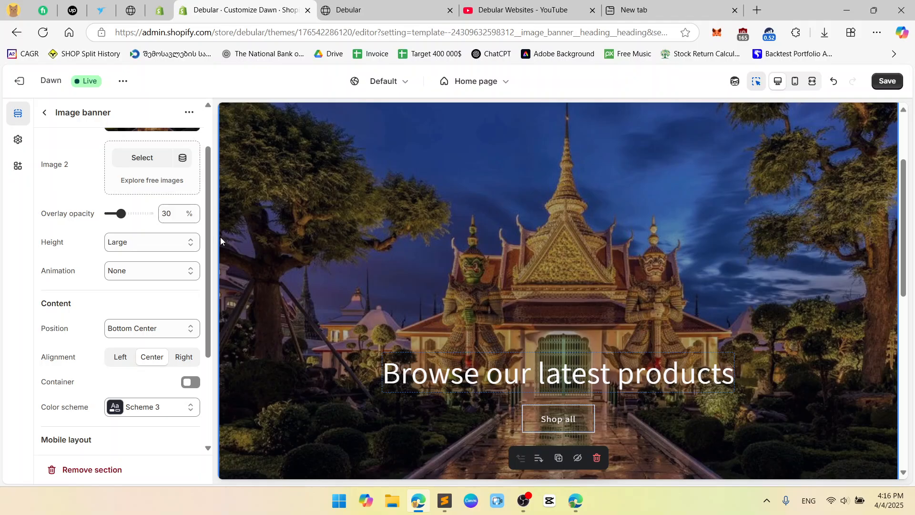
pyautogui.click(188, 244)
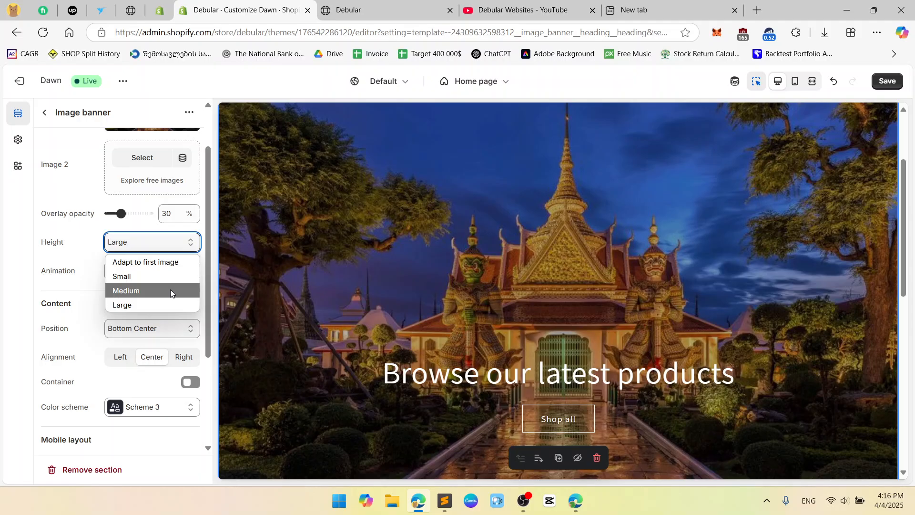
pyautogui.click(169, 276)
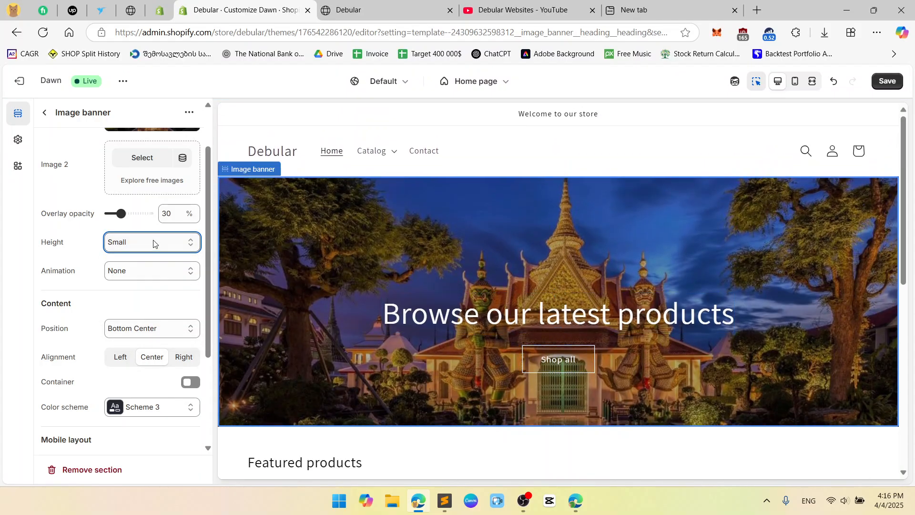
pyautogui.click(153, 242)
pyautogui.click(153, 289)
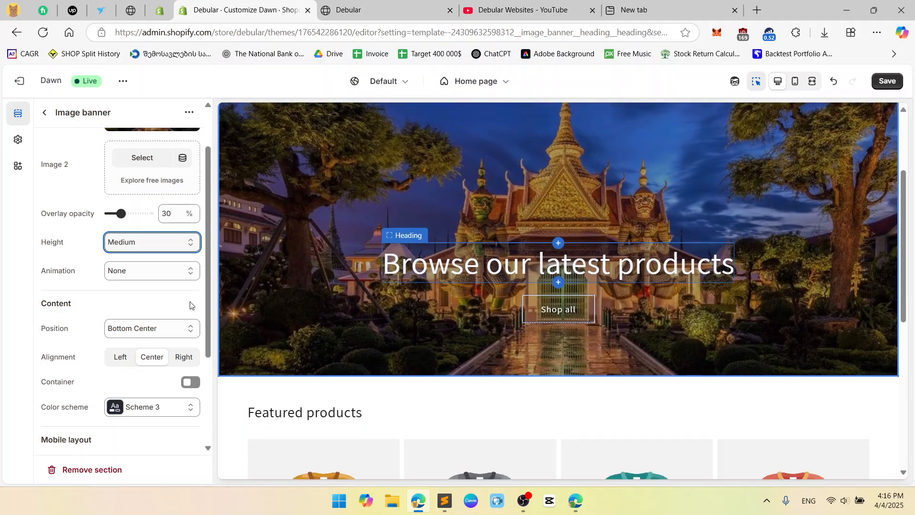
pyautogui.click(172, 248)
pyautogui.click(162, 302)
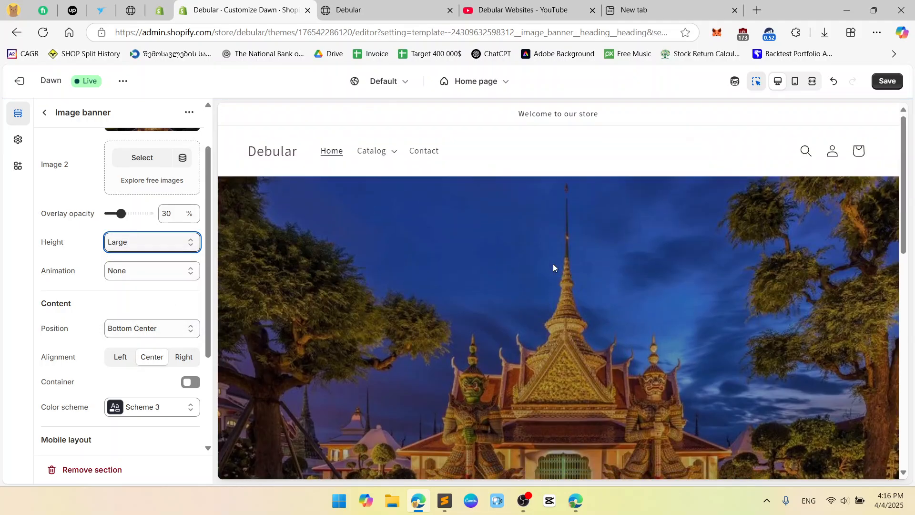
pyautogui.click(175, 242)
pyautogui.click(155, 290)
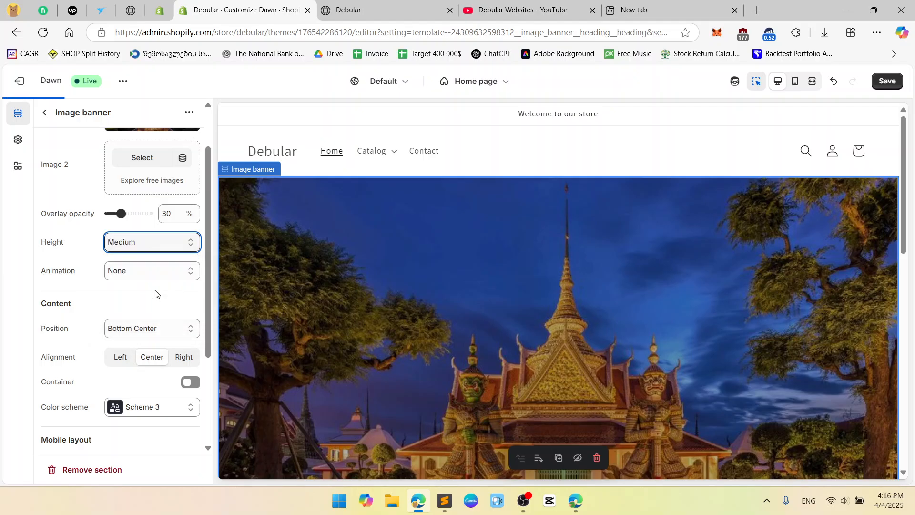
pyautogui.click(887, 81)
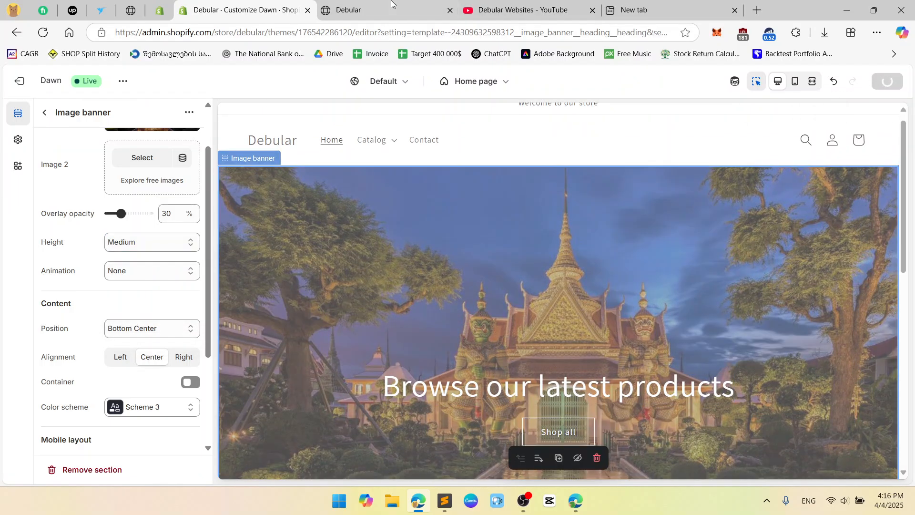
pyautogui.click(394, 7)
pyautogui.scroll(-6, 510, 261)
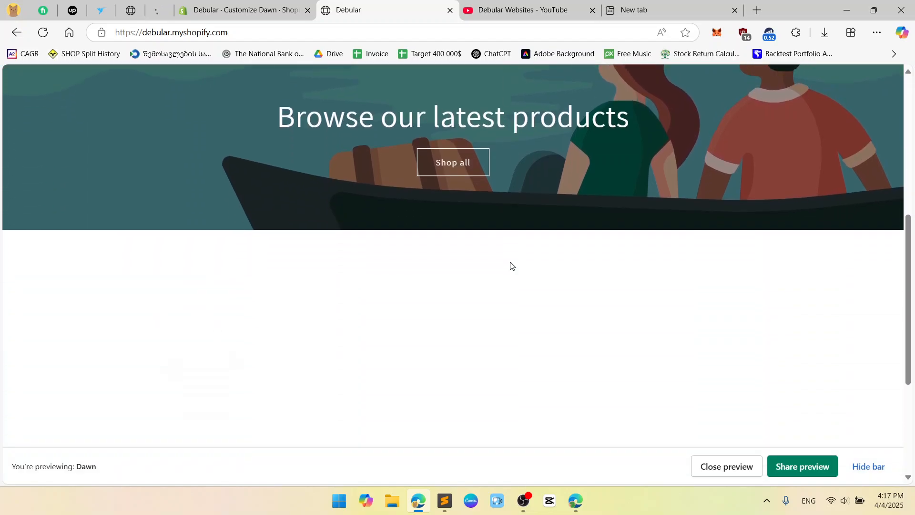
pyautogui.scroll(6, 510, 262)
pyautogui.scroll(-5, 510, 261)
pyautogui.scroll(5, 510, 262)
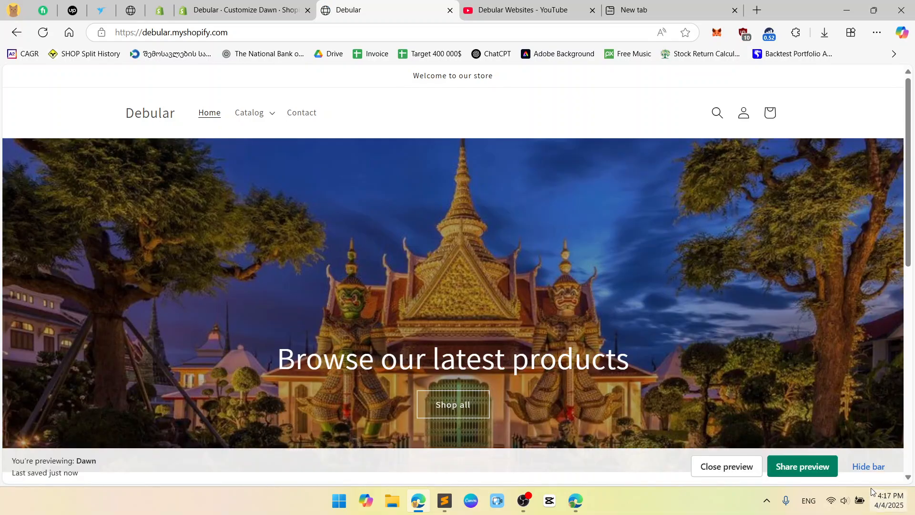
pyautogui.click(864, 470)
pyautogui.scroll(-2, 819, 307)
pyautogui.scroll(2, 839, 262)
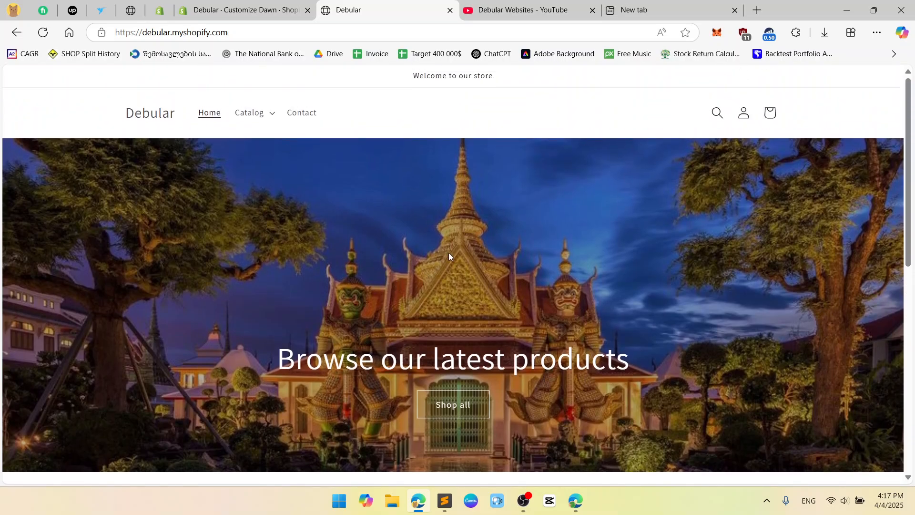
pyautogui.click(241, 10)
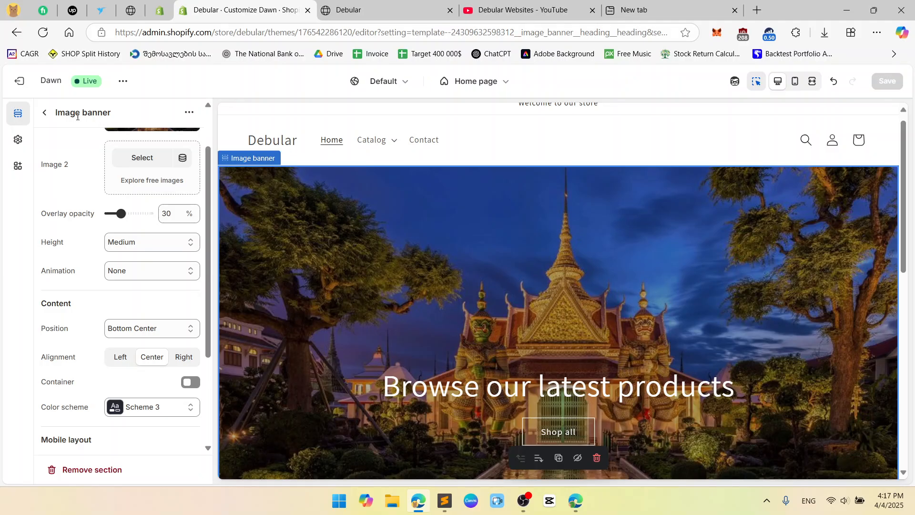
# Delete the Announcement bar section and save the theme.
pyautogui.click(46, 114)
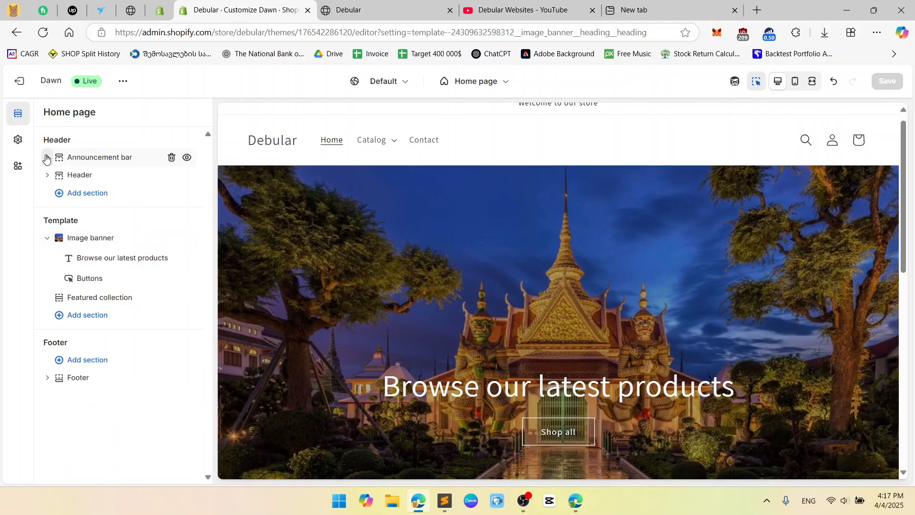
pyautogui.click(171, 158)
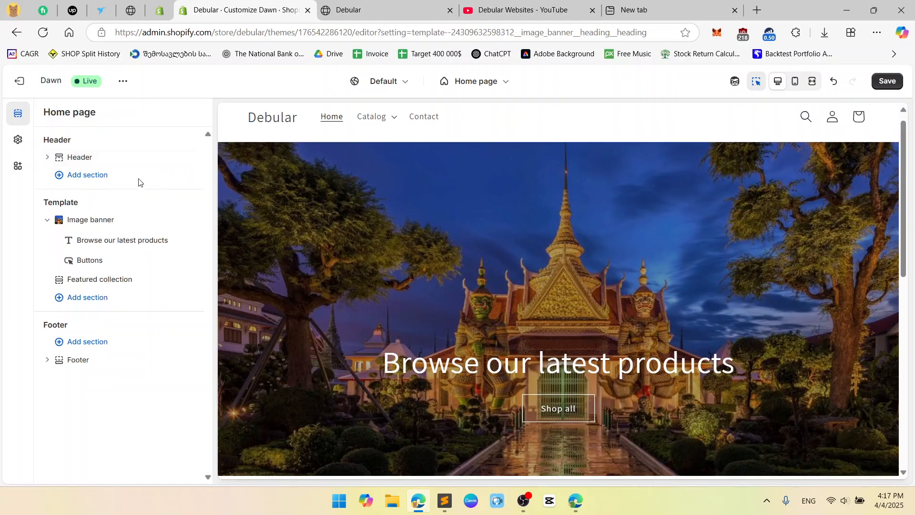
pyautogui.click(884, 81)
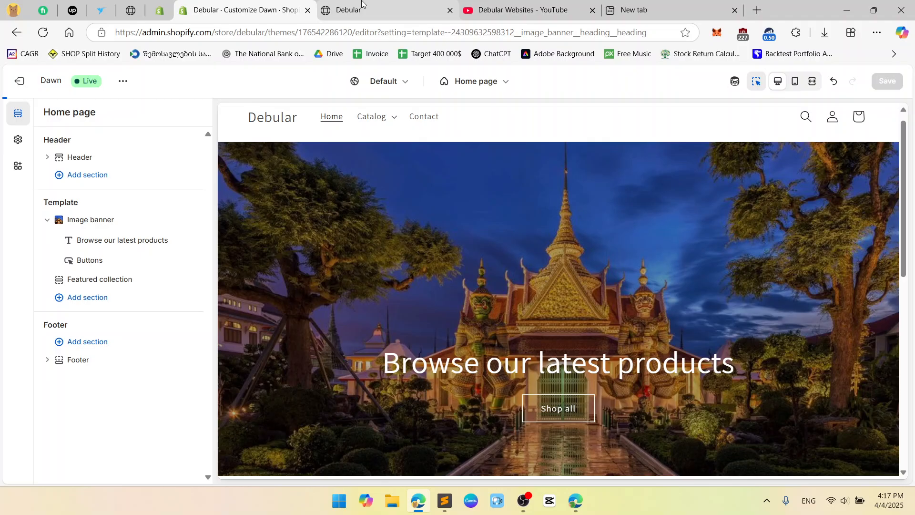
# Check the updated storefront, hide its preview bar, and return to the theme editor.
pyautogui.click(362, 4)
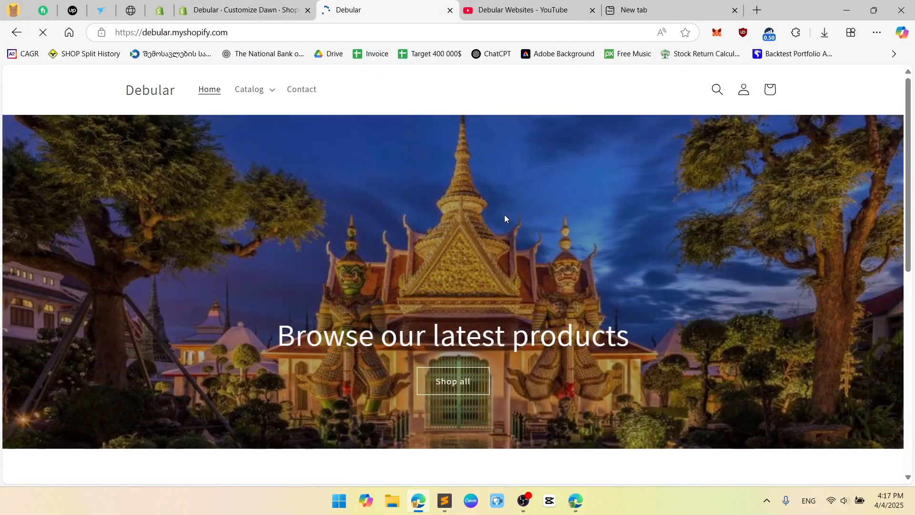
pyautogui.scroll(-1, 504, 217)
pyautogui.scroll(1, 497, 224)
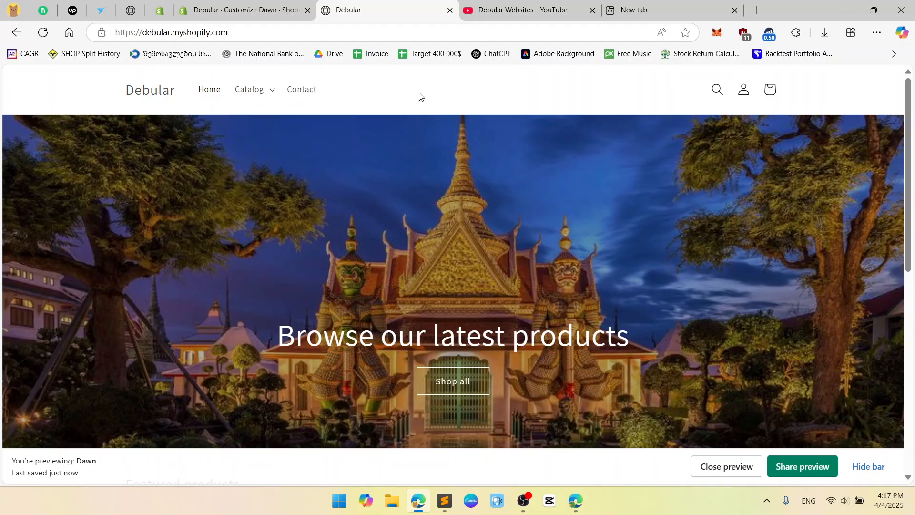
pyautogui.click(879, 465)
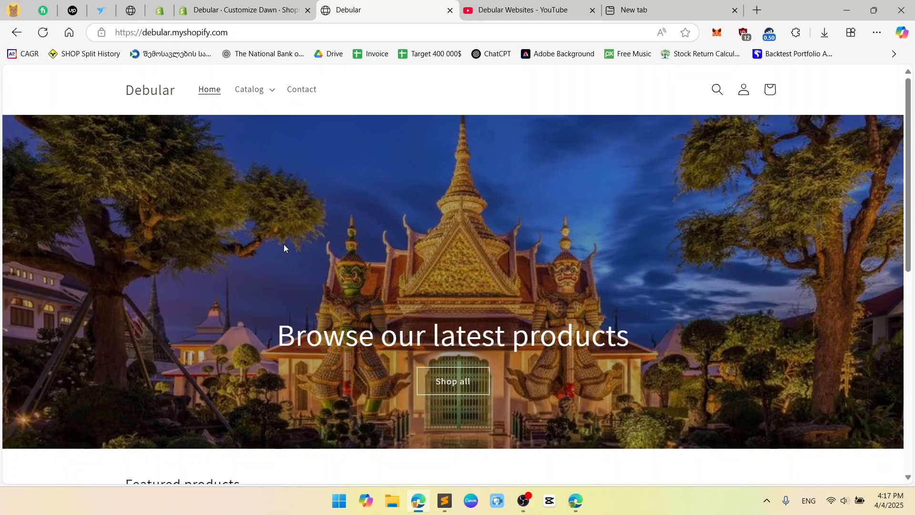
pyautogui.click(267, 6)
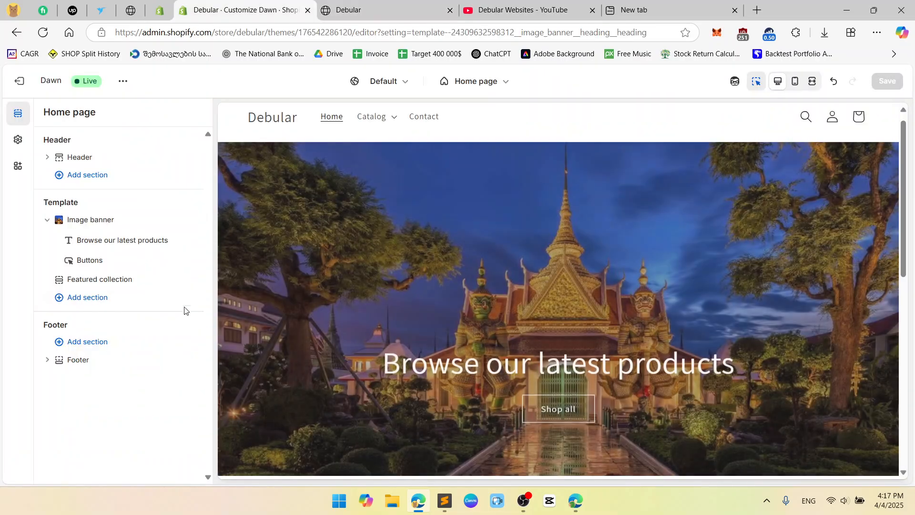
# Preview Ambient movement, Fixed background position and Zoom in on scroll animations, then set Animation to None.
pyautogui.click(86, 220)
pyautogui.scroll(-2, 87, 225)
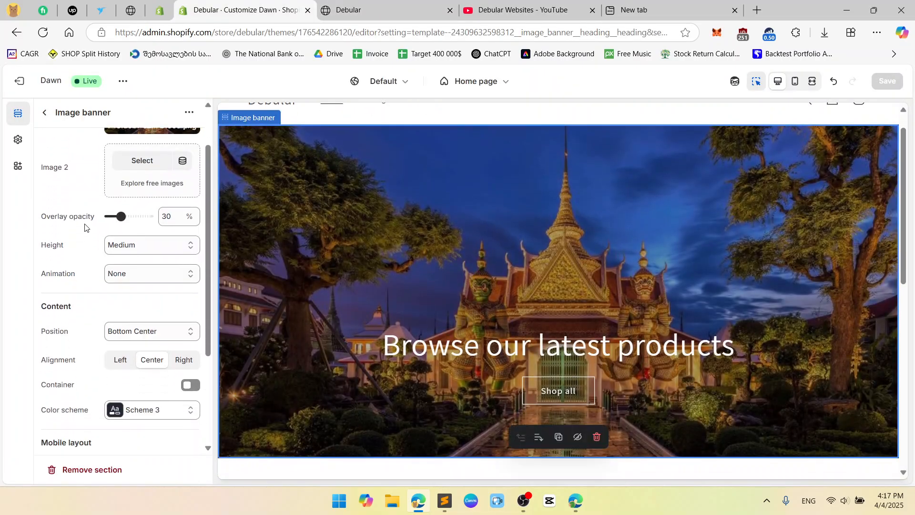
pyautogui.click(125, 275)
pyautogui.click(134, 305)
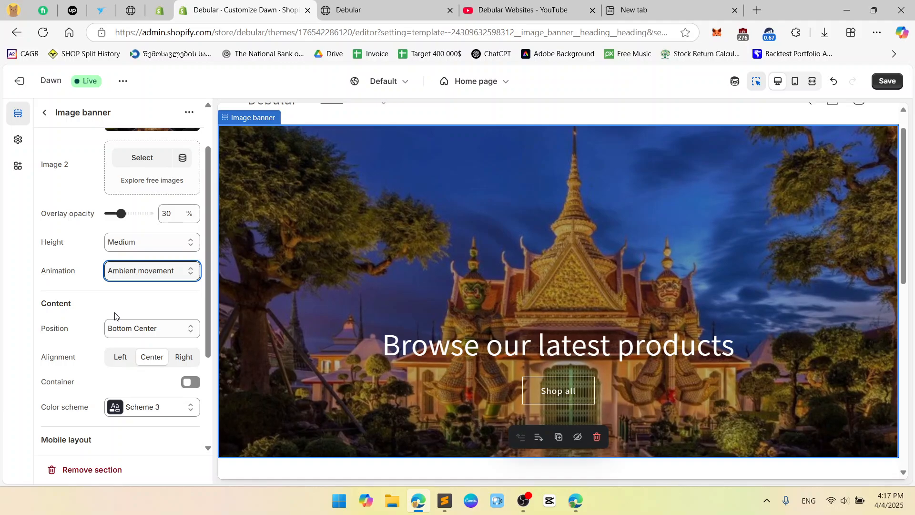
pyautogui.click(148, 271)
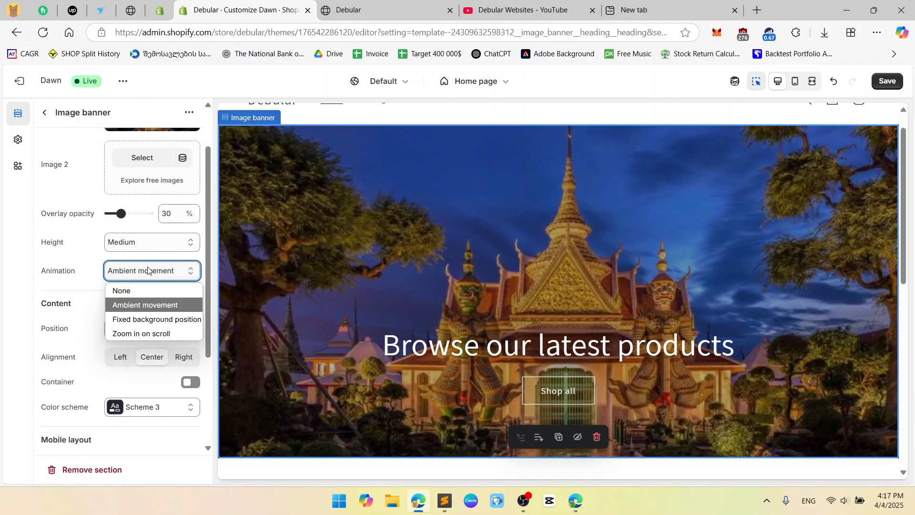
pyautogui.click(155, 317)
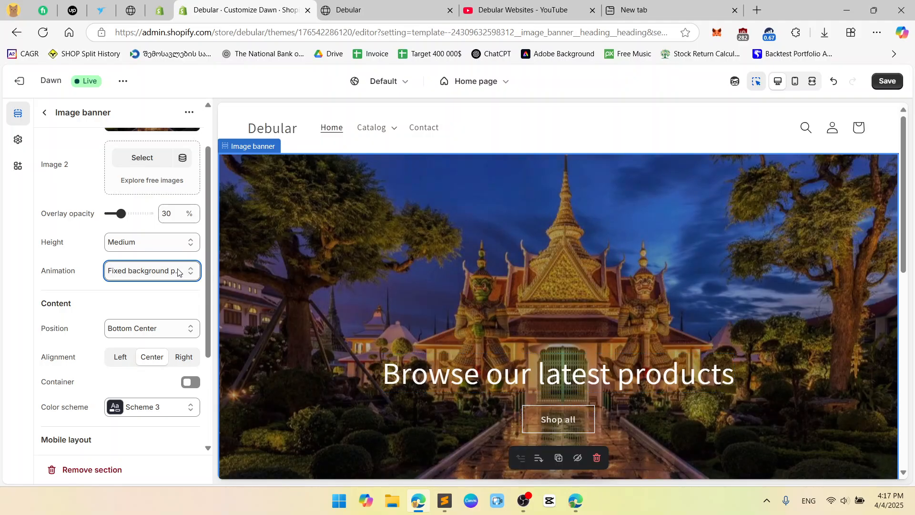
pyautogui.click(178, 272)
pyautogui.click(143, 333)
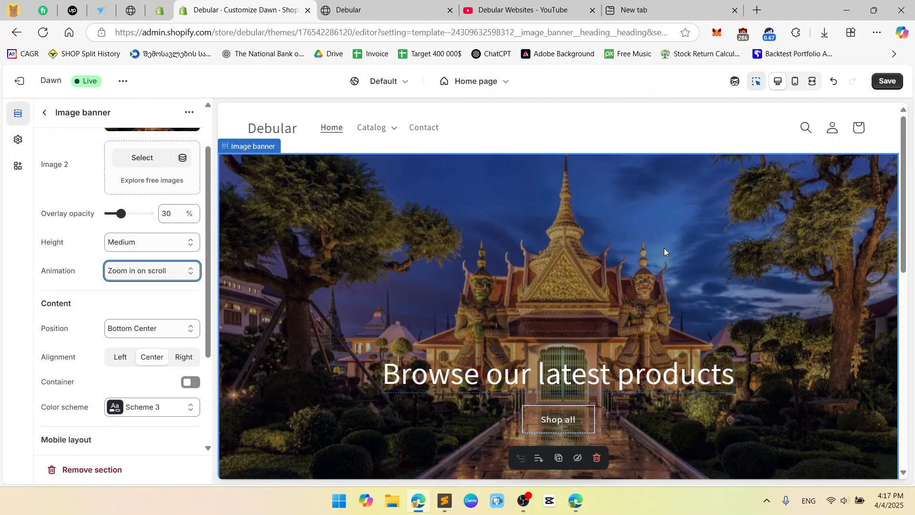
pyautogui.scroll(-5, 664, 248)
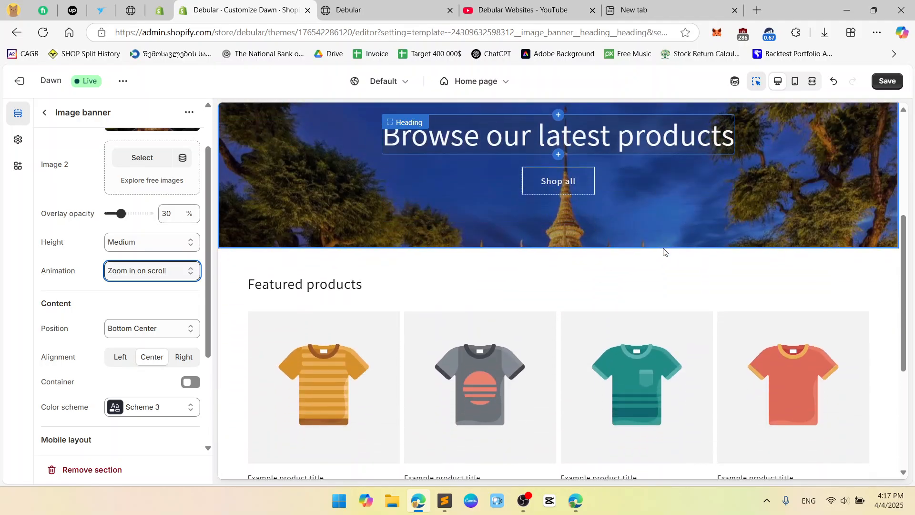
pyautogui.scroll(-5, 663, 250)
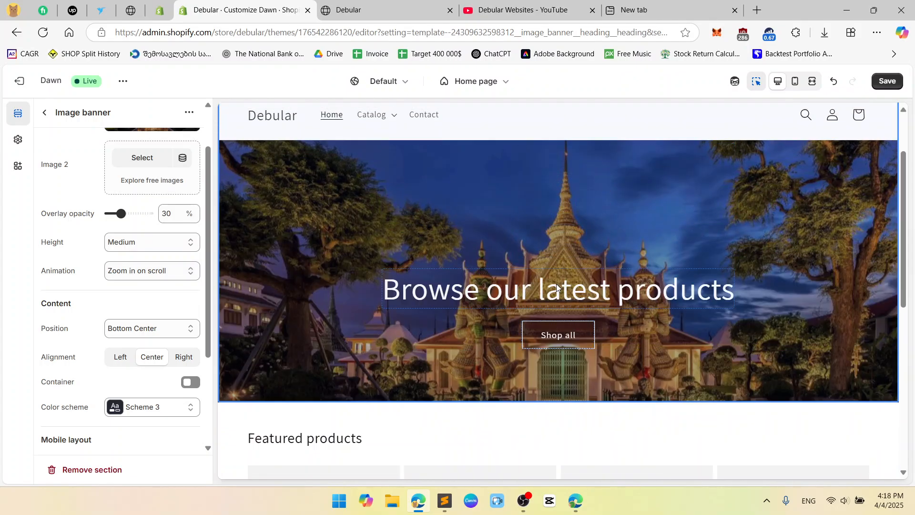
pyautogui.click(162, 271)
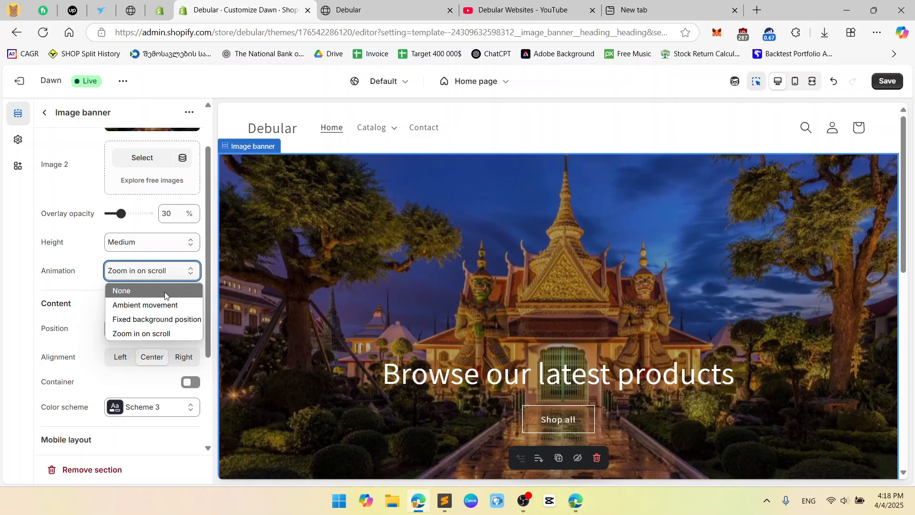
pyautogui.click(165, 292)
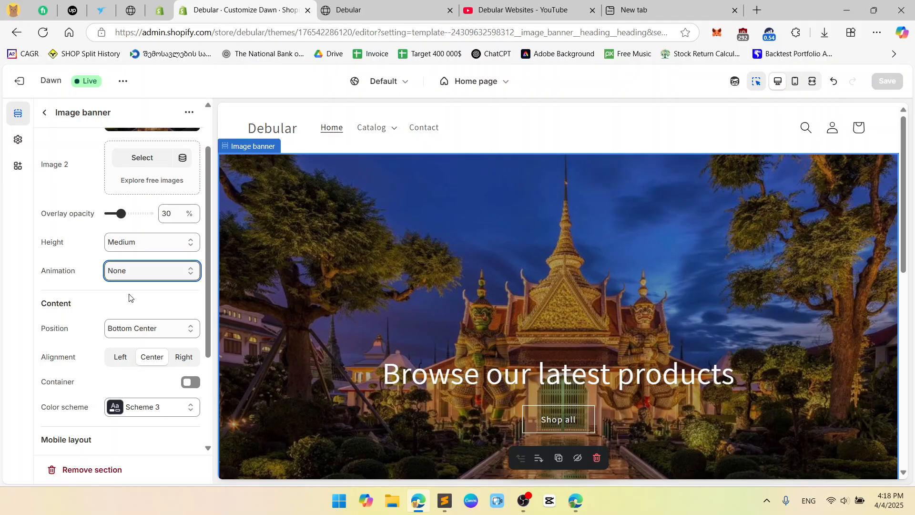
# Try content positions Top left, Top center, Top right, Middle left and Middle center.
pyautogui.scroll(-1, 131, 298)
pyautogui.scroll(-2, 467, 283)
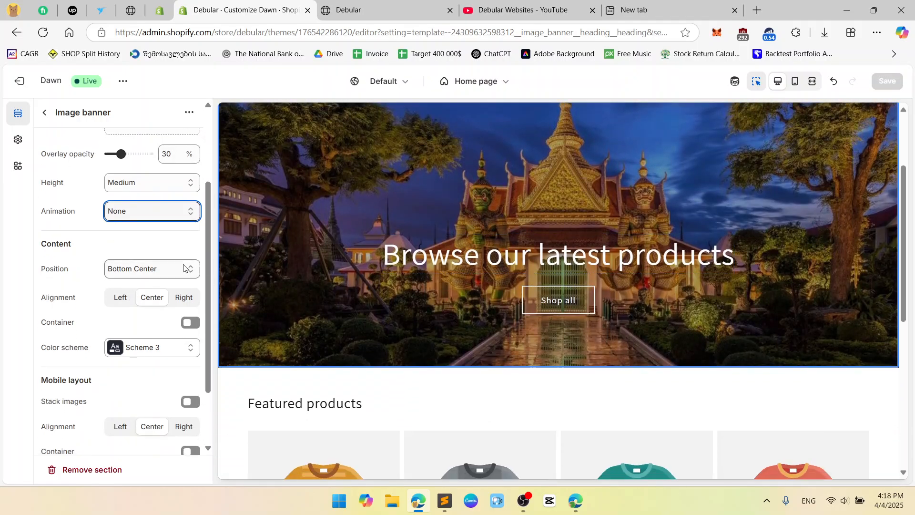
pyautogui.scroll(-1, 117, 243)
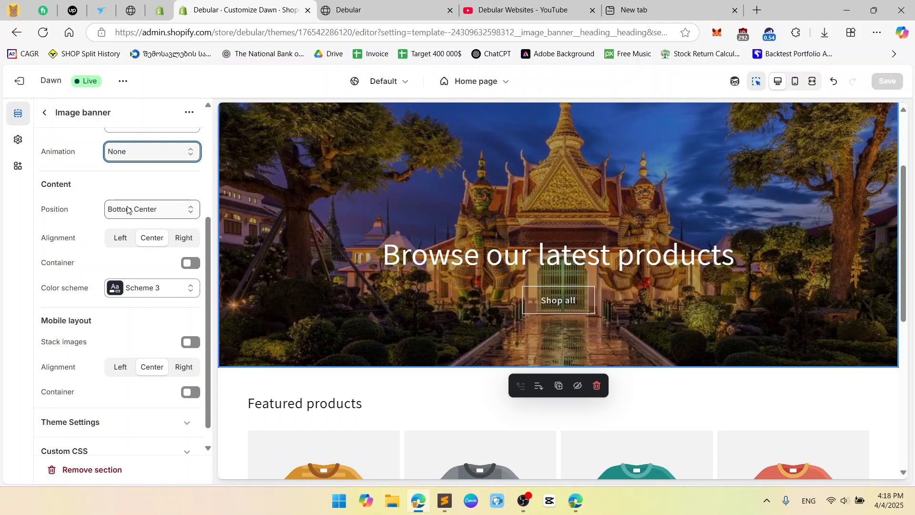
pyautogui.scroll(-1, 93, 257)
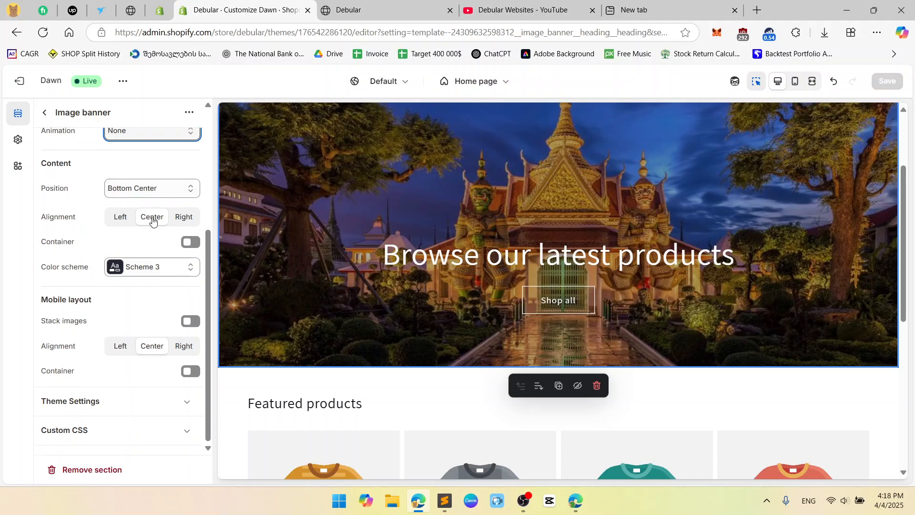
pyautogui.click(176, 191)
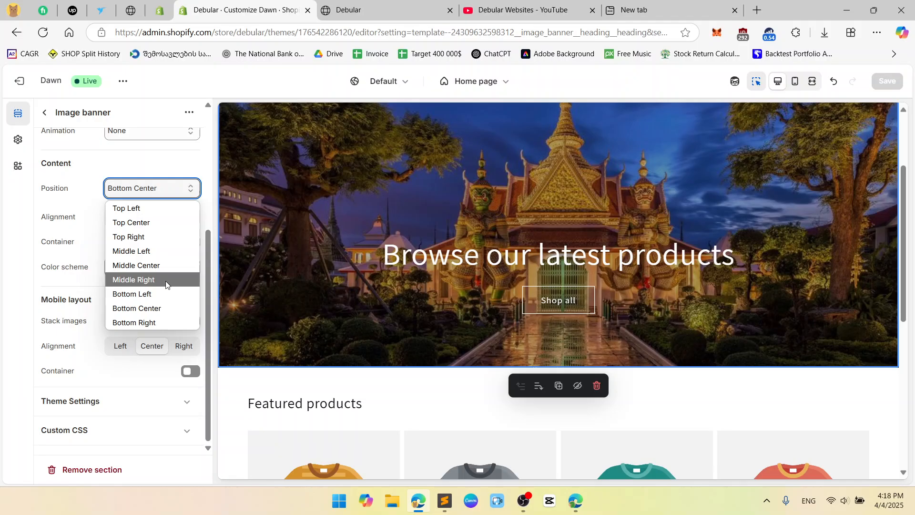
pyautogui.click(161, 213)
pyautogui.click(160, 189)
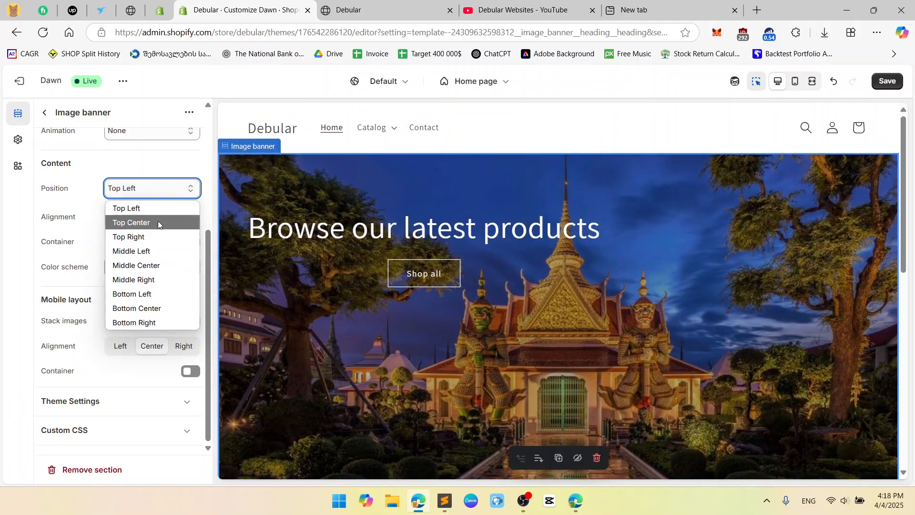
pyautogui.click(161, 227)
pyautogui.click(161, 189)
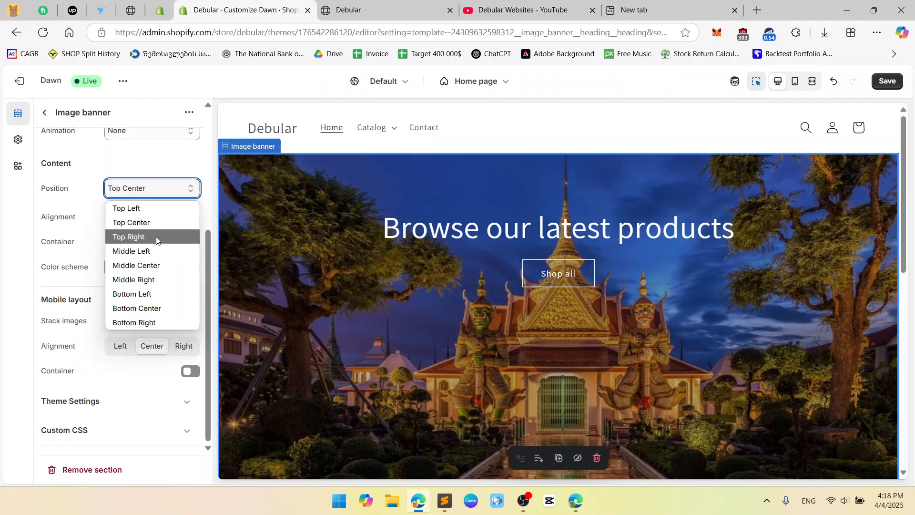
pyautogui.click(155, 237)
pyautogui.click(160, 190)
pyautogui.click(158, 250)
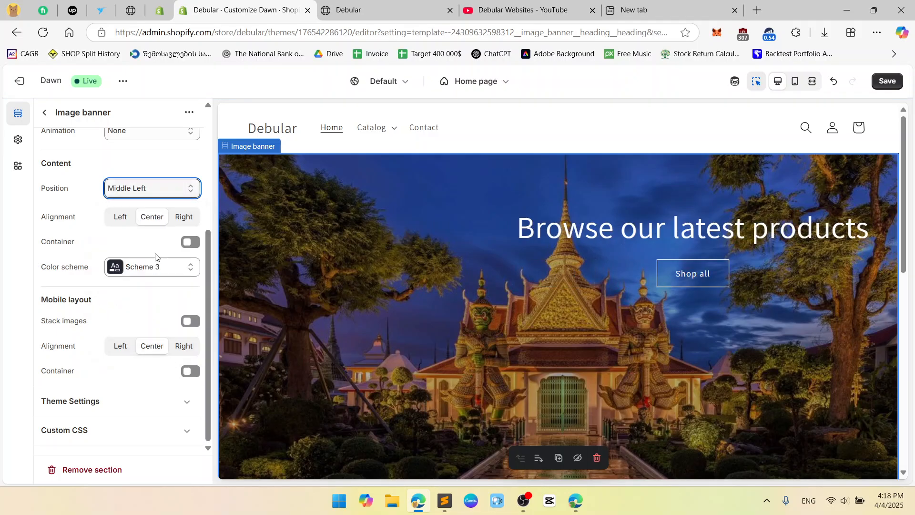
pyautogui.click(168, 197)
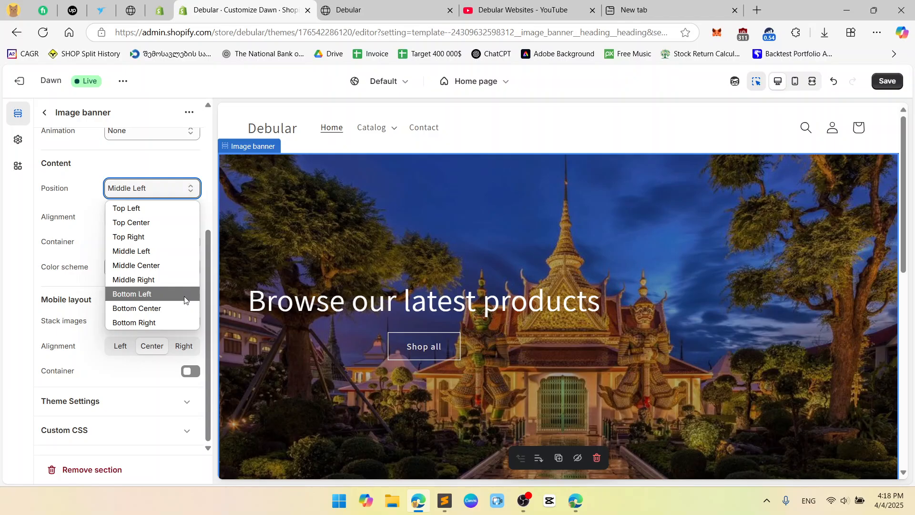
pyautogui.click(178, 265)
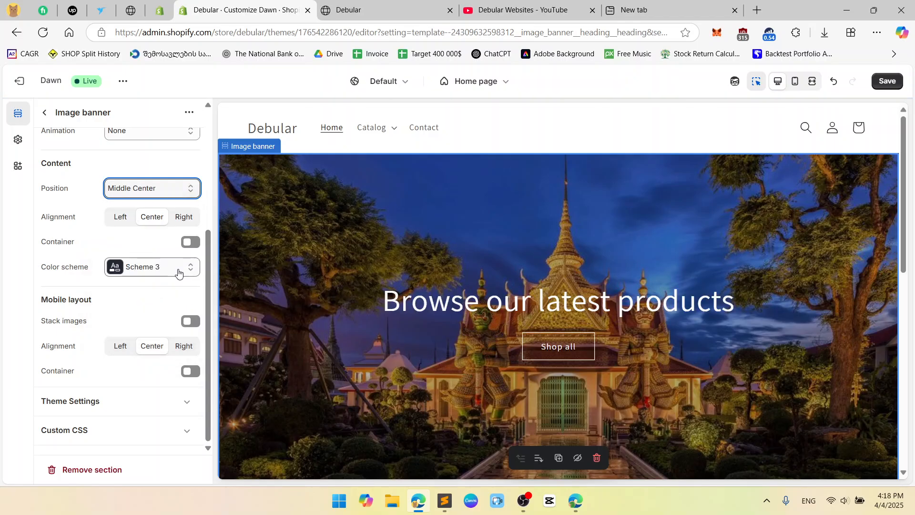
# Test left and right alignments at middle positions, finishing at Middle center with Center alignment.
pyautogui.click(126, 218)
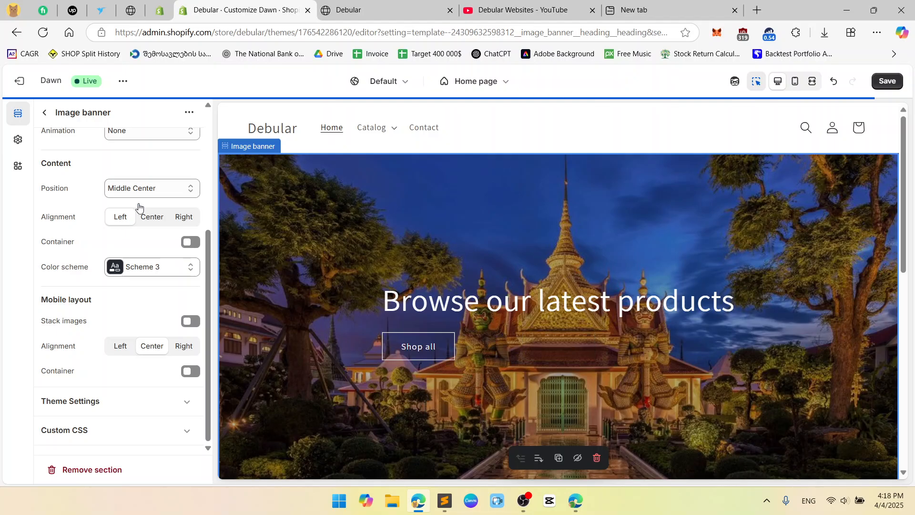
pyautogui.click(158, 188)
pyautogui.click(157, 252)
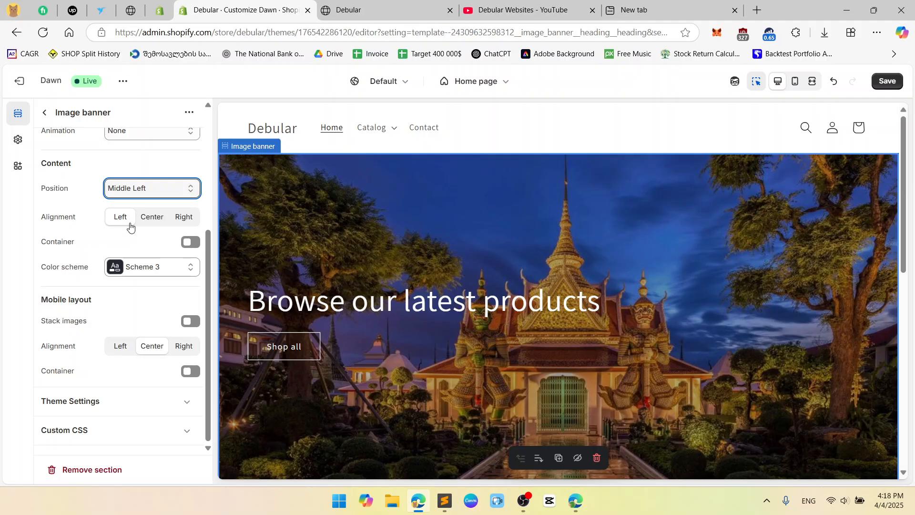
pyautogui.click(153, 188)
pyautogui.click(156, 277)
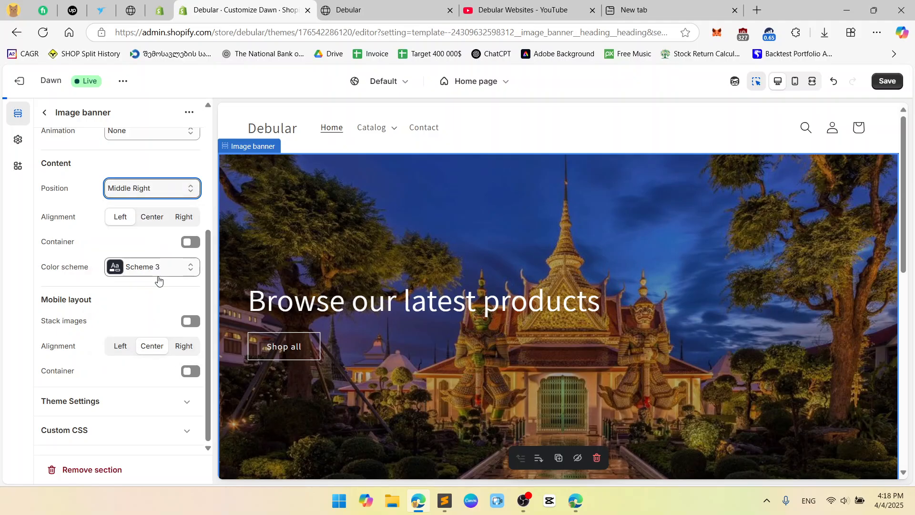
pyautogui.click(191, 218)
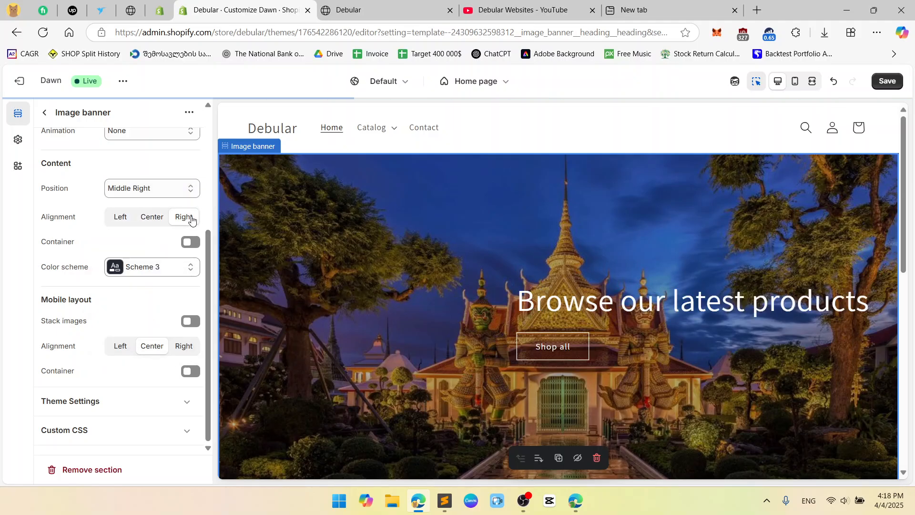
pyautogui.click(177, 192)
pyautogui.click(169, 262)
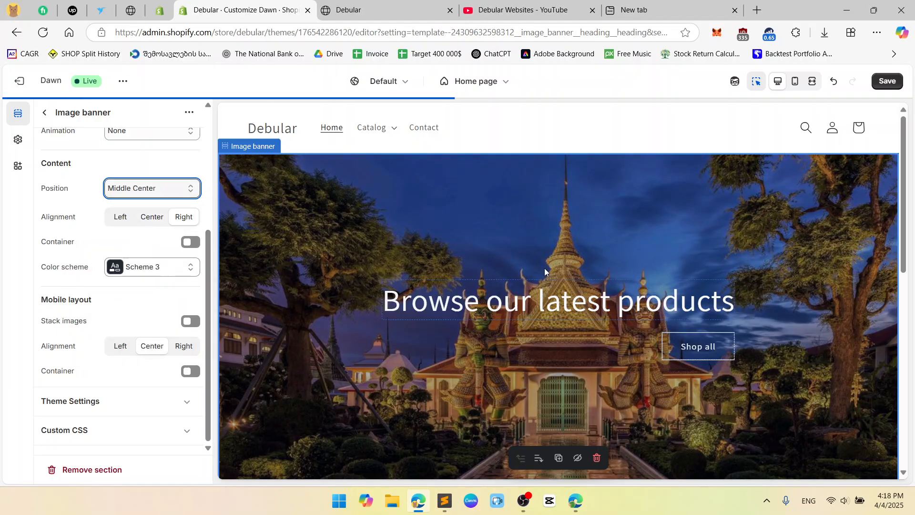
pyautogui.click(149, 221)
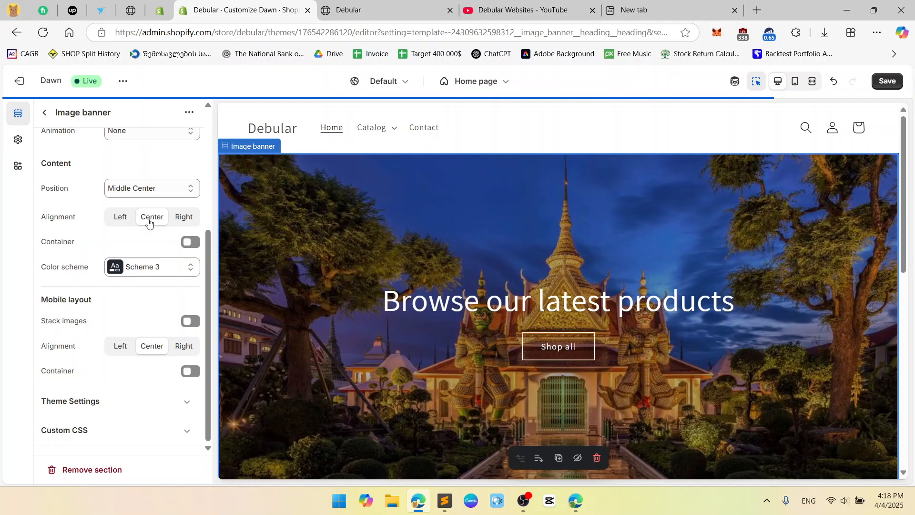
# Keep the banner on colour Scheme 3 and switch the preview to mobile.
pyautogui.click(191, 243)
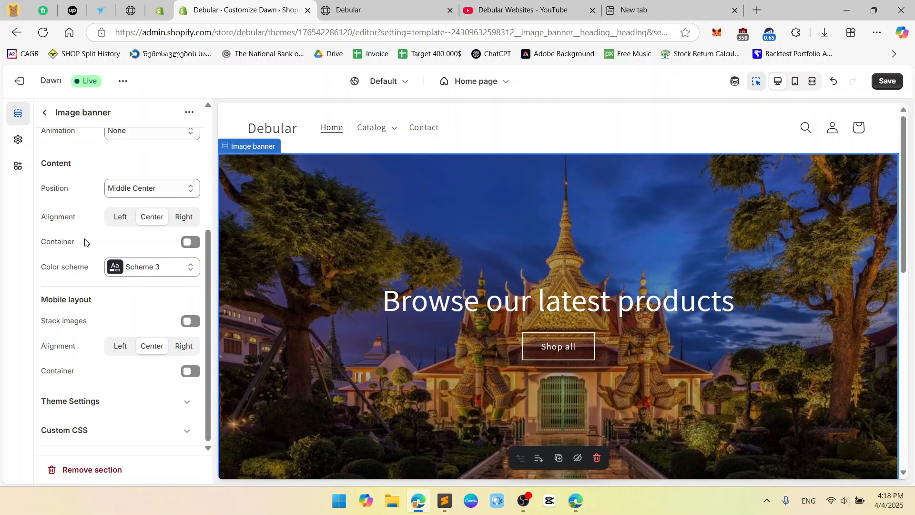
pyautogui.click(146, 270)
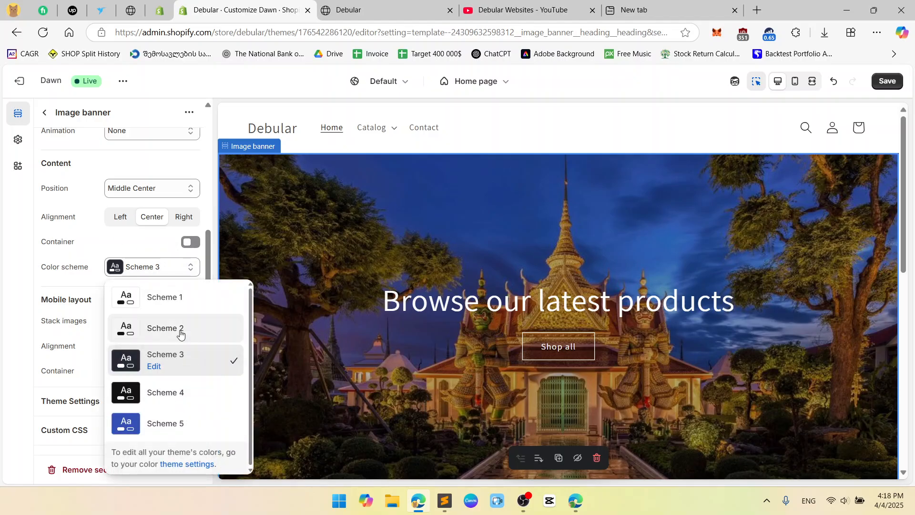
pyautogui.click(137, 246)
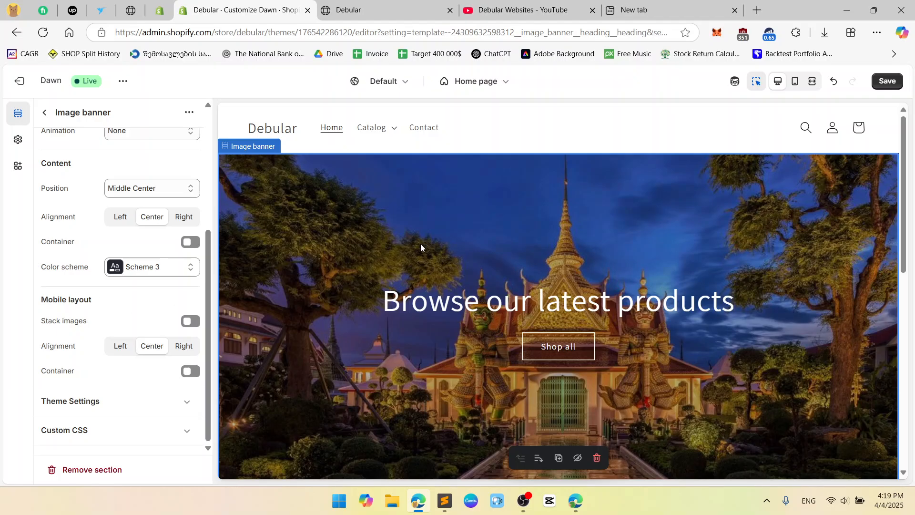
pyautogui.click(795, 81)
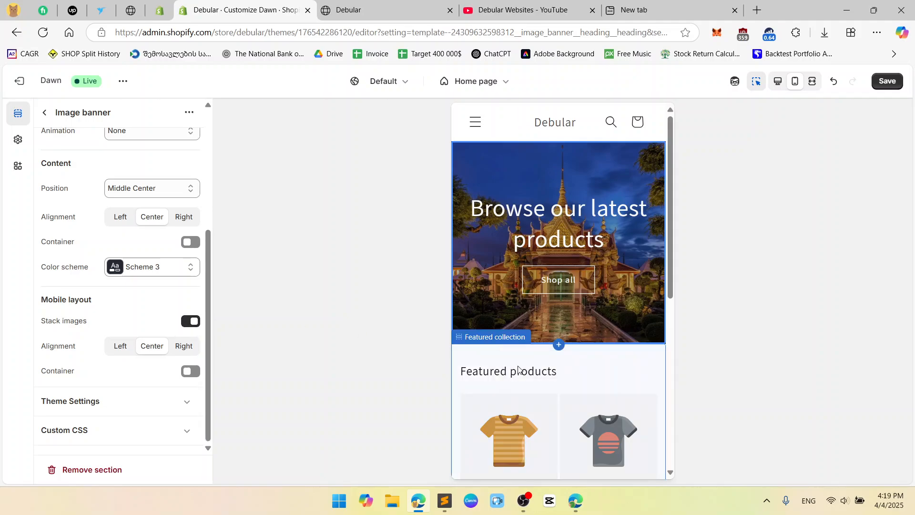
# Turn off Stack images on mobile and try left and right text alignment.
pyautogui.scroll(-3, 529, 372)
pyautogui.click(191, 320)
pyautogui.click(124, 349)
pyautogui.click(148, 348)
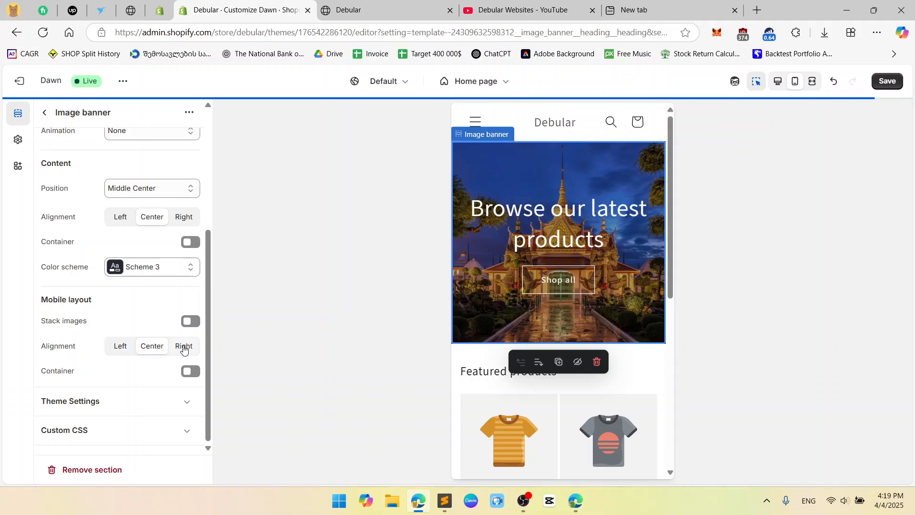
pyautogui.click(185, 349)
pyautogui.click(152, 347)
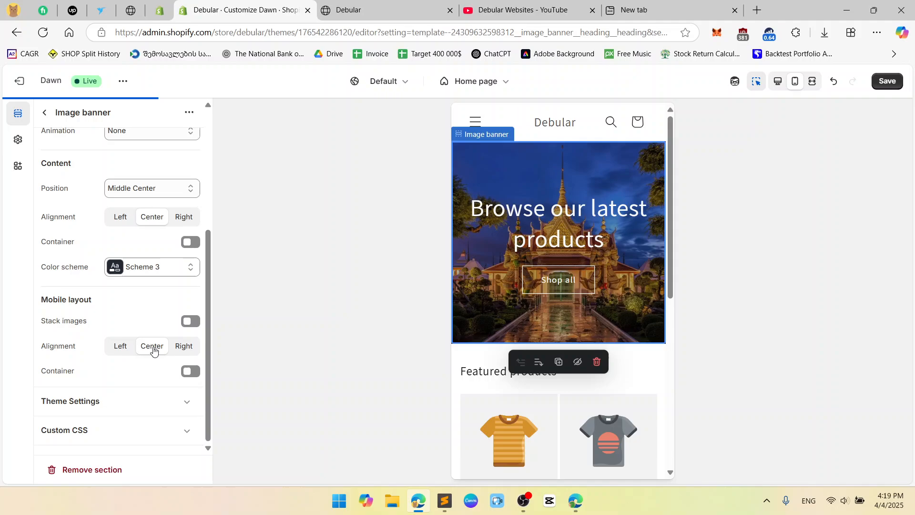
pyautogui.click(182, 348)
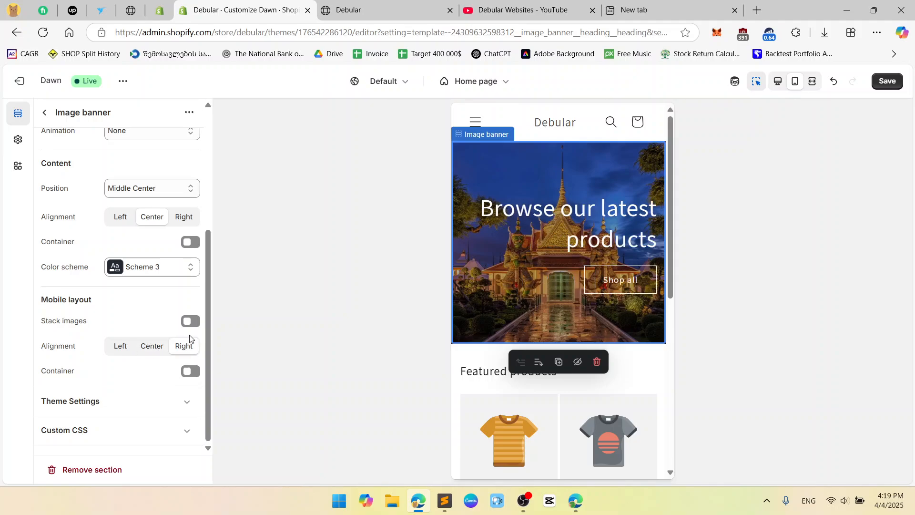
# Compare desktop and mobile previews, then centre the mobile banner text with Container left off.
pyautogui.click(777, 83)
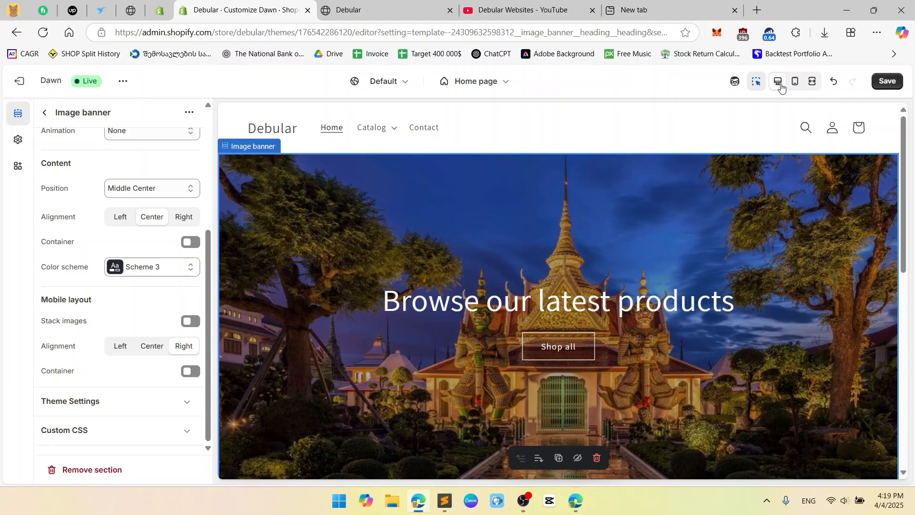
pyautogui.click(796, 83)
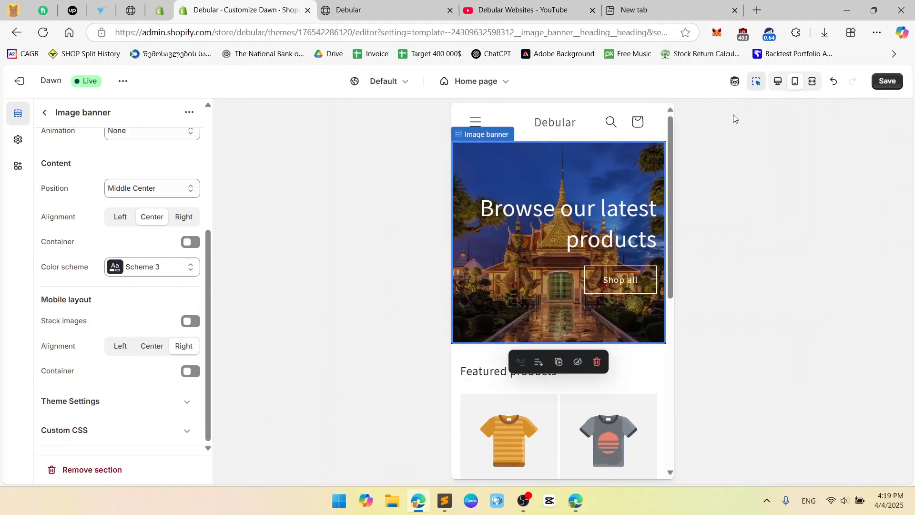
pyautogui.click(152, 347)
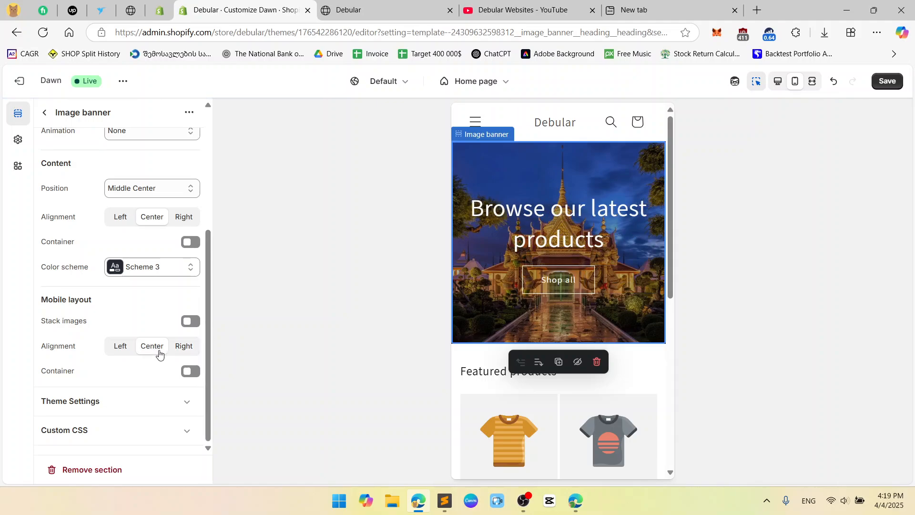
pyautogui.click(191, 371)
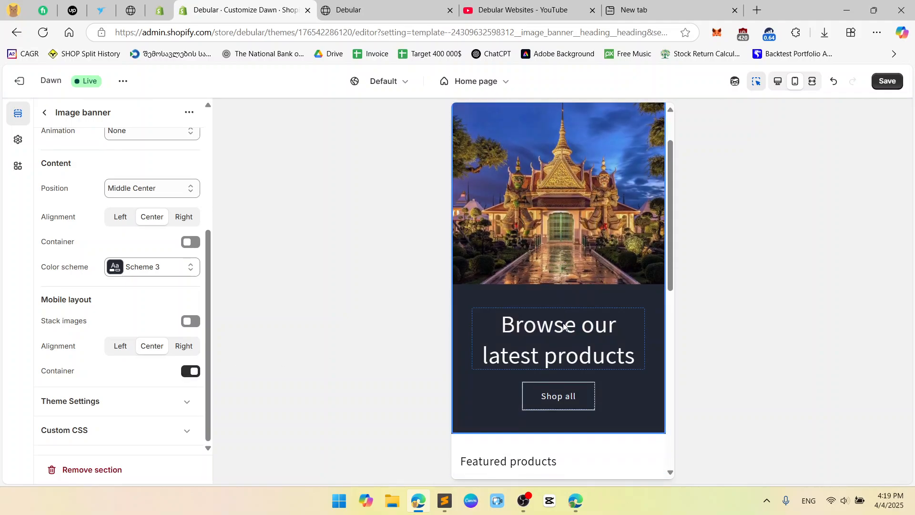
pyautogui.click(192, 375)
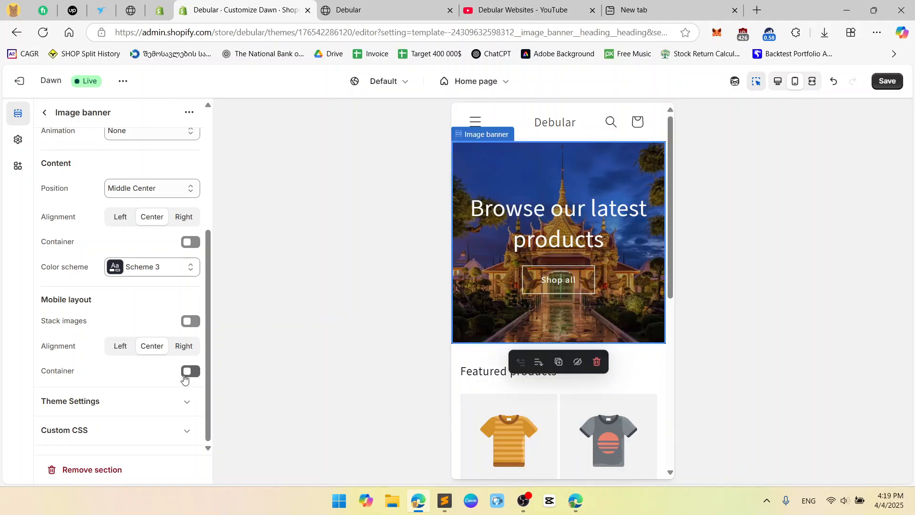
# Expand the banner's theme settings, toggling Reveal sections on scroll off and back on.
pyautogui.click(185, 409)
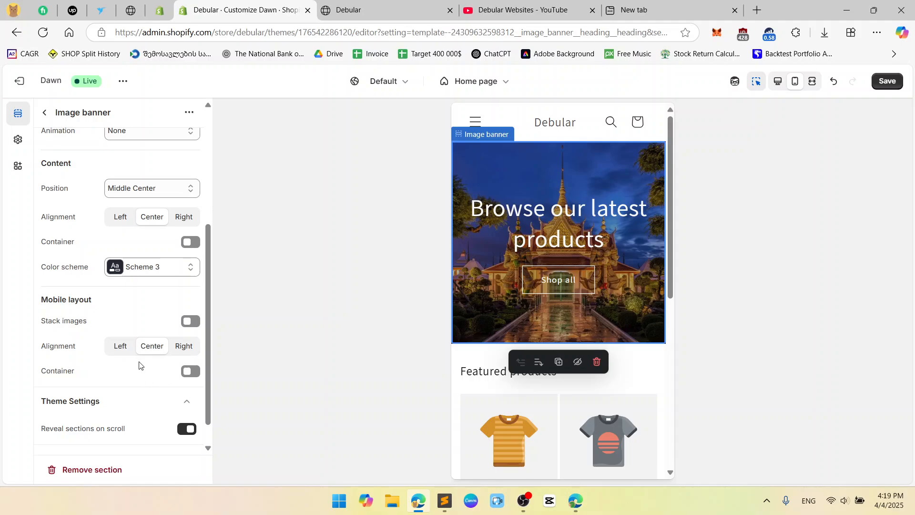
pyautogui.scroll(-1, 81, 328)
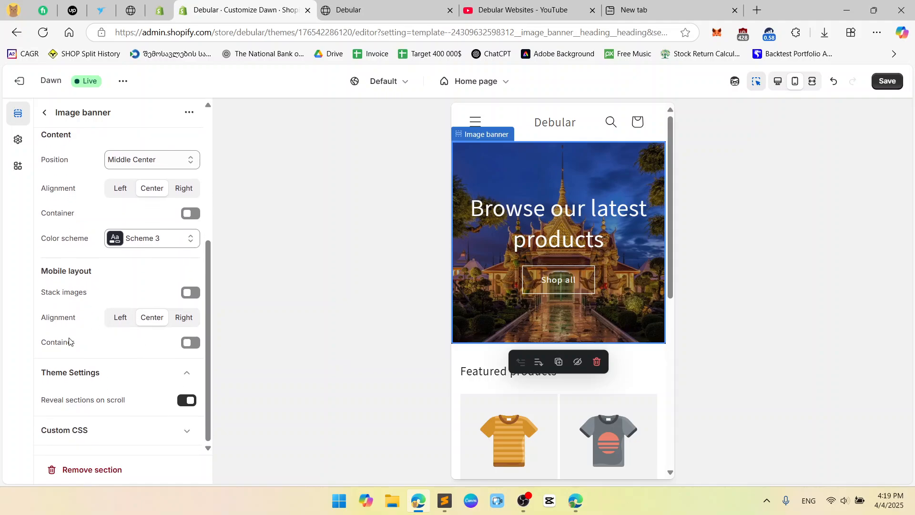
pyautogui.click(192, 404)
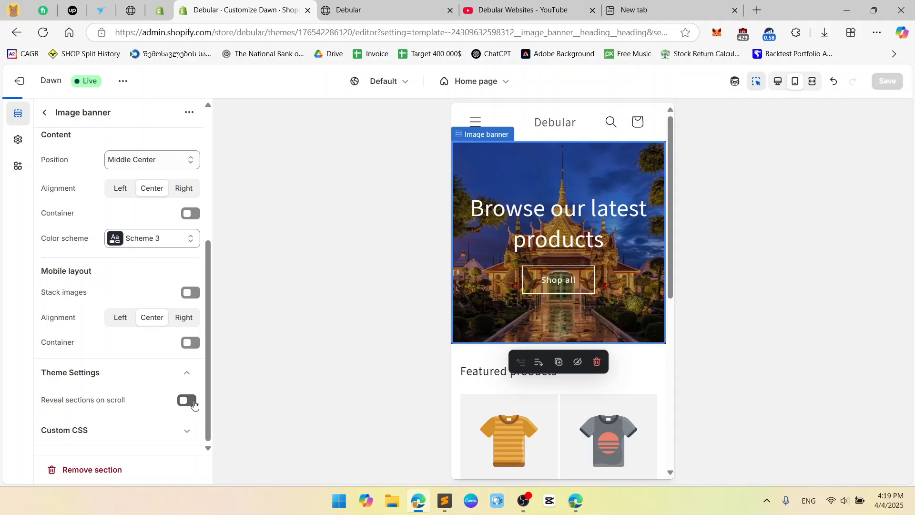
pyautogui.scroll(-2, 623, 286)
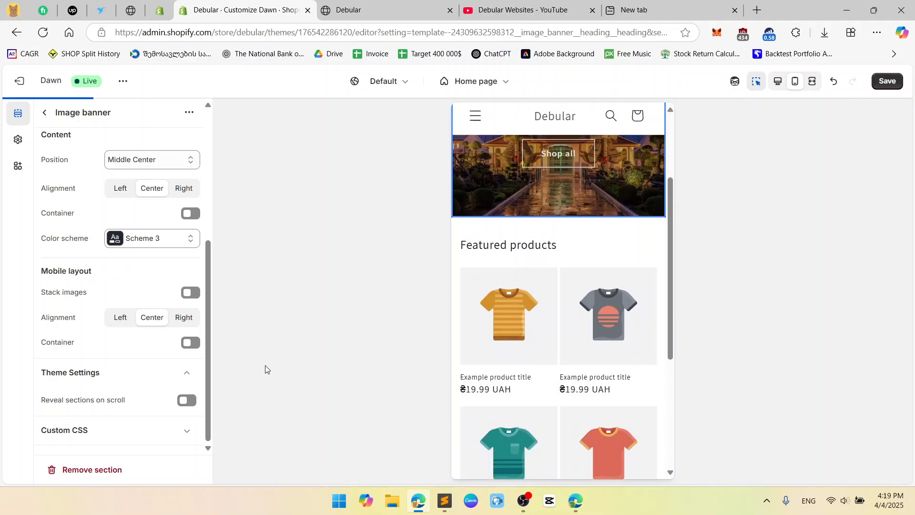
pyautogui.scroll(-1, 604, 292)
pyautogui.scroll(3, 602, 293)
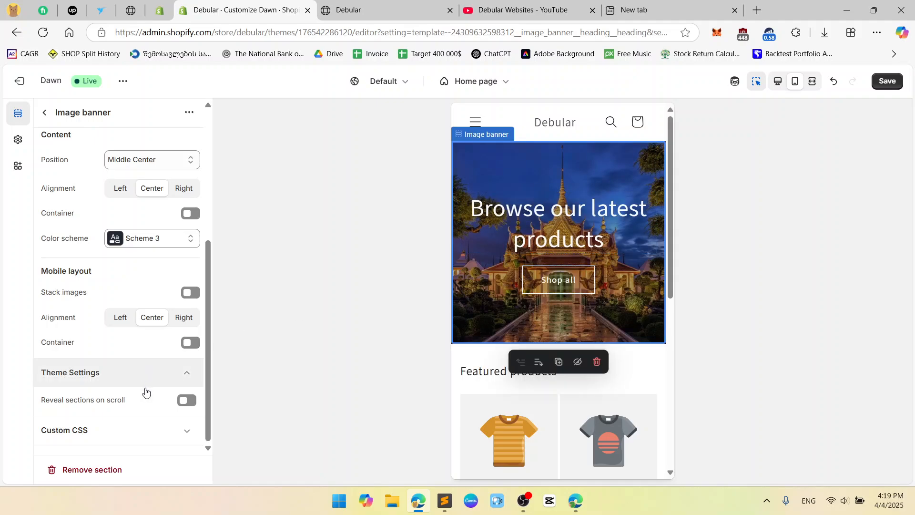
pyautogui.click(187, 401)
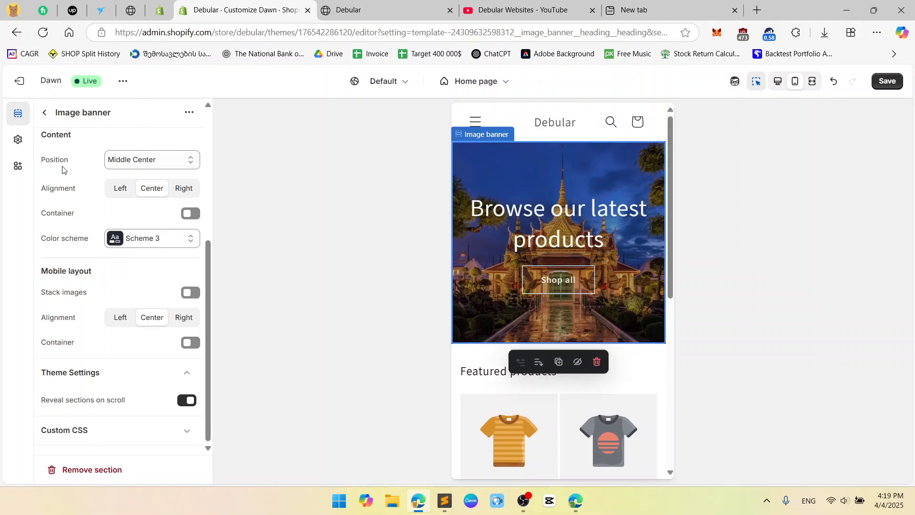
# At desktop width, replace the banner heading with 'Welcome to my incredible shop'.
pyautogui.click(45, 113)
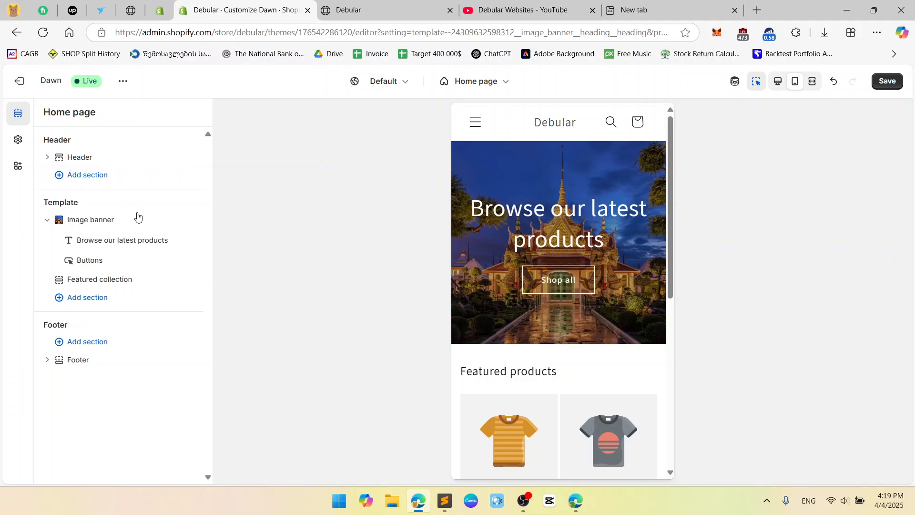
pyautogui.click(781, 84)
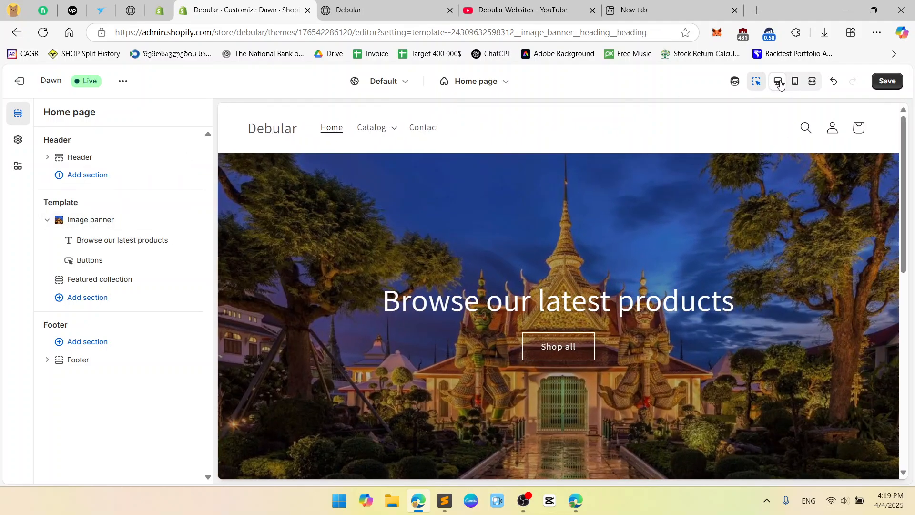
pyautogui.click(120, 243)
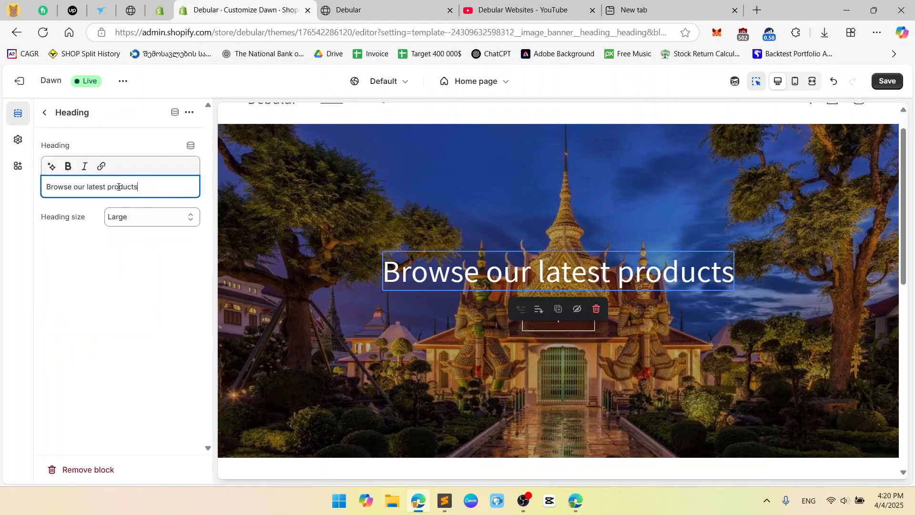
pyautogui.hotkey('ctrl', 'a')
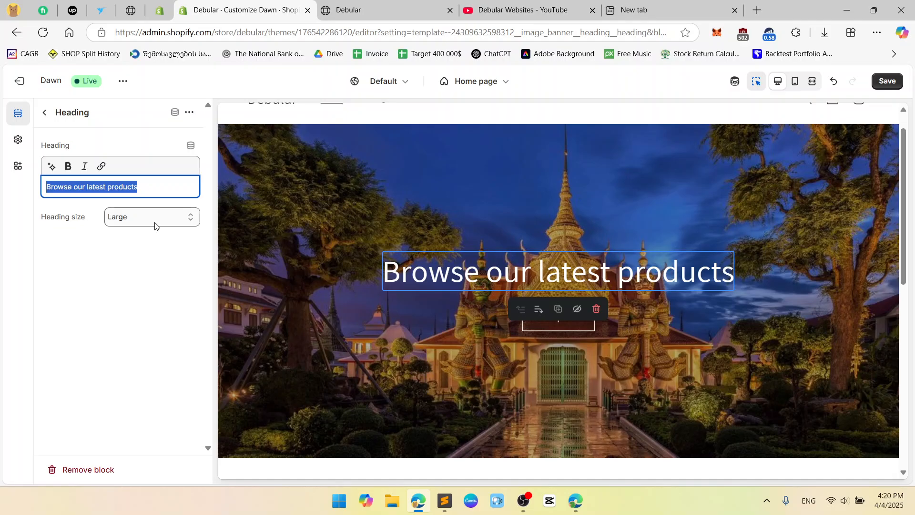
pyautogui.press('BackSpace')
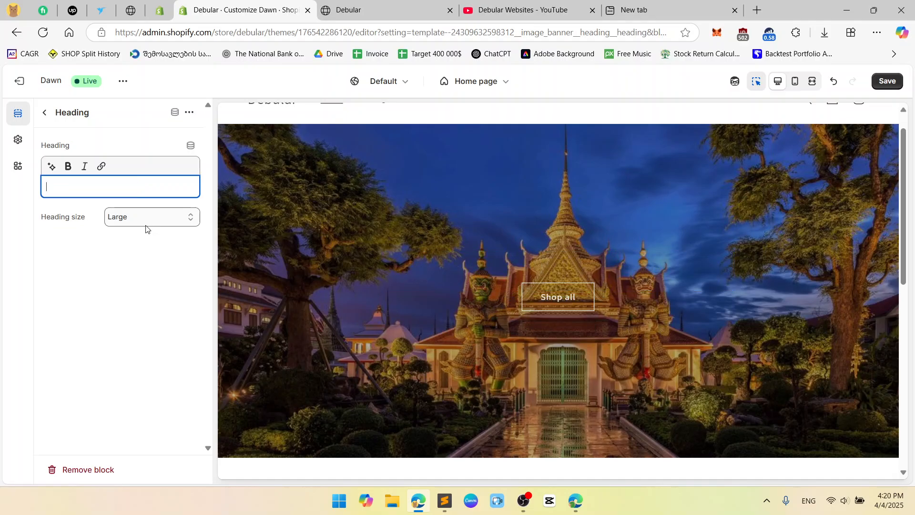
pyautogui.write('Welcome to ')
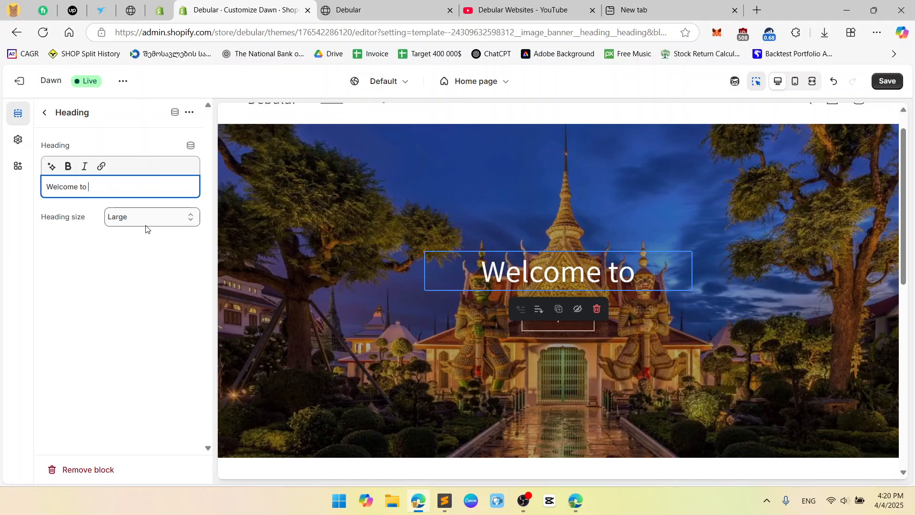
pyautogui.write('my incredible ')
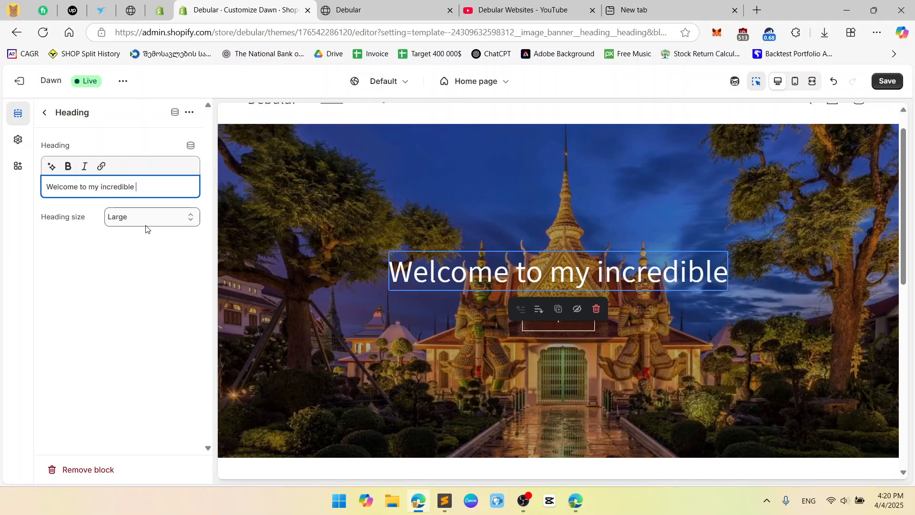
pyautogui.write('shop')
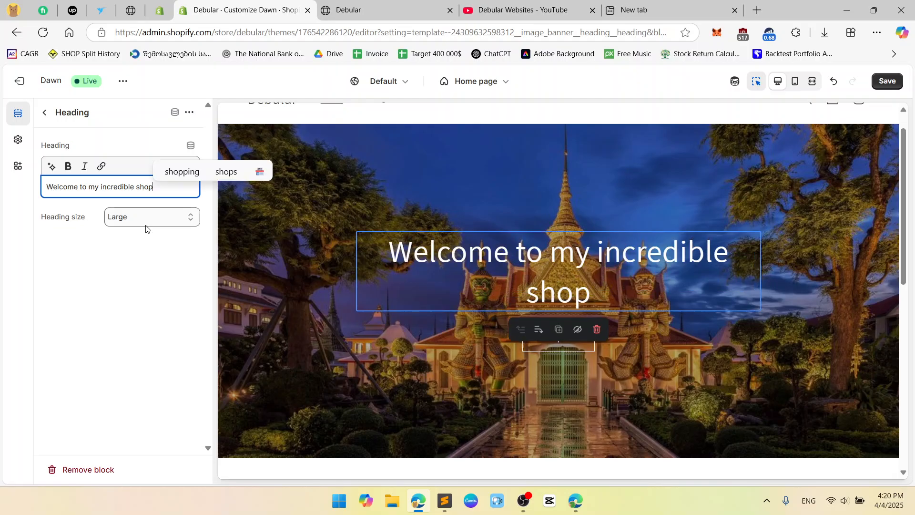
# Clear the heading and retype it as 'Welcome to Shopify Dawn Theme'.
pyautogui.tripleClick(114, 185)
pyautogui.press('BackSpace')
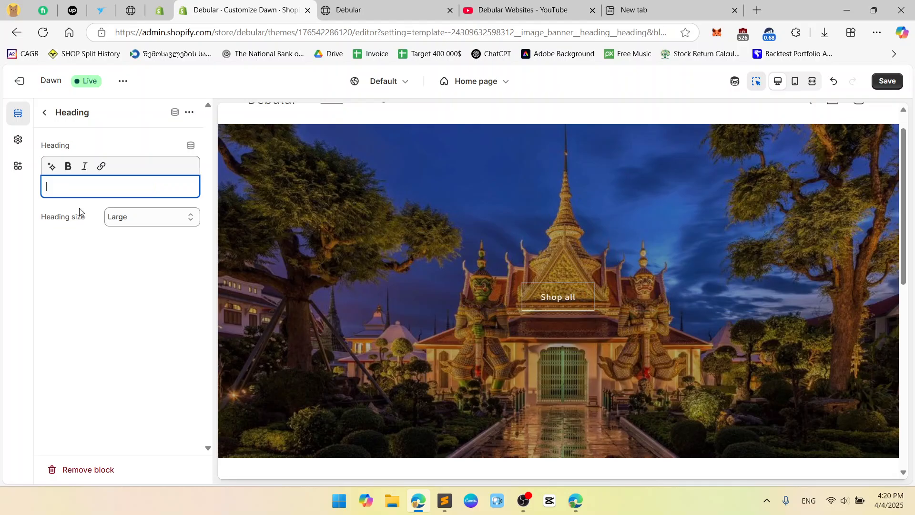
pyautogui.write('Welcome')
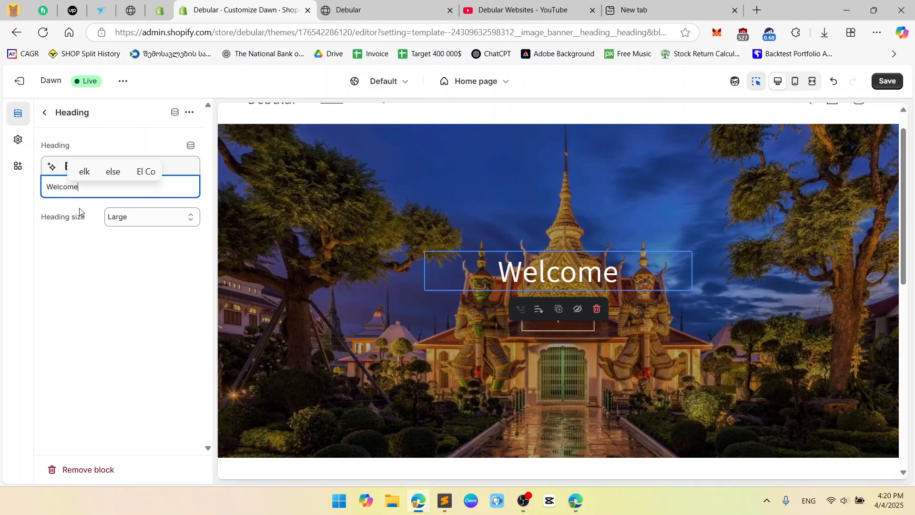
pyautogui.write(' to Sho')
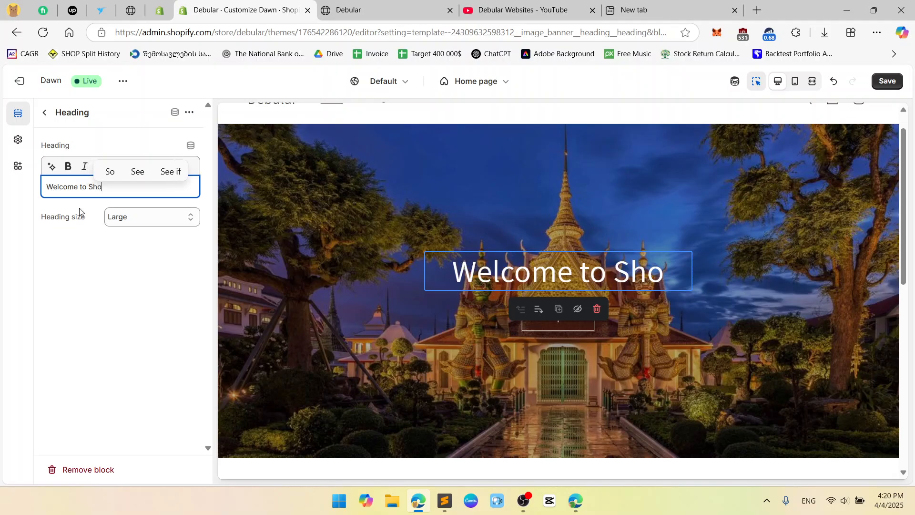
pyautogui.write('pify Dawn T')
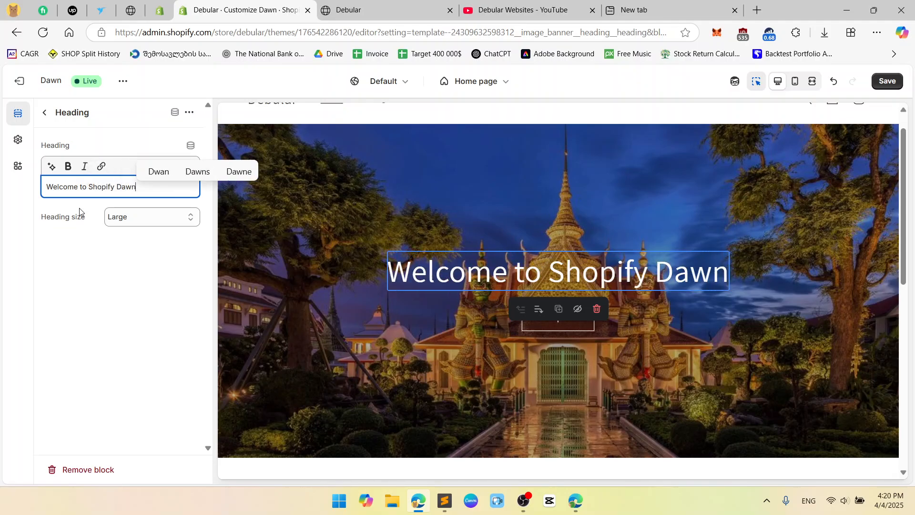
pyautogui.write('eme')
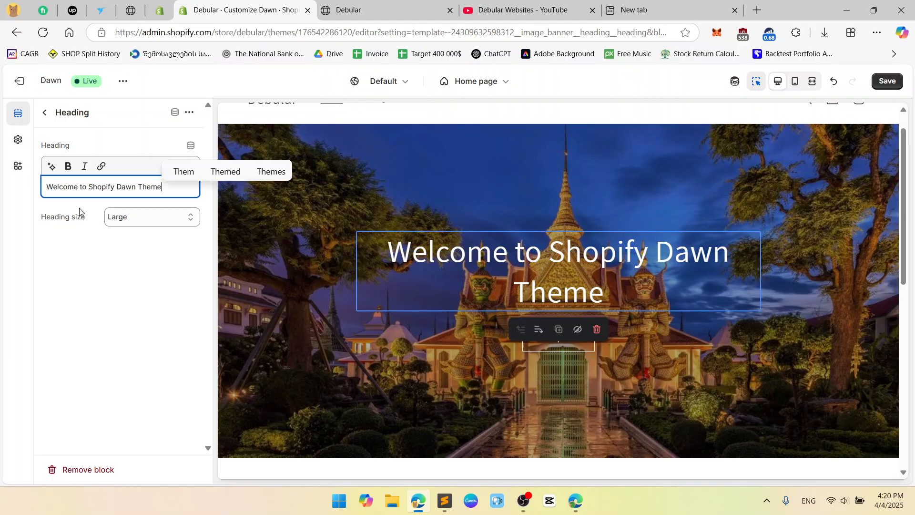
pyautogui.click(115, 188)
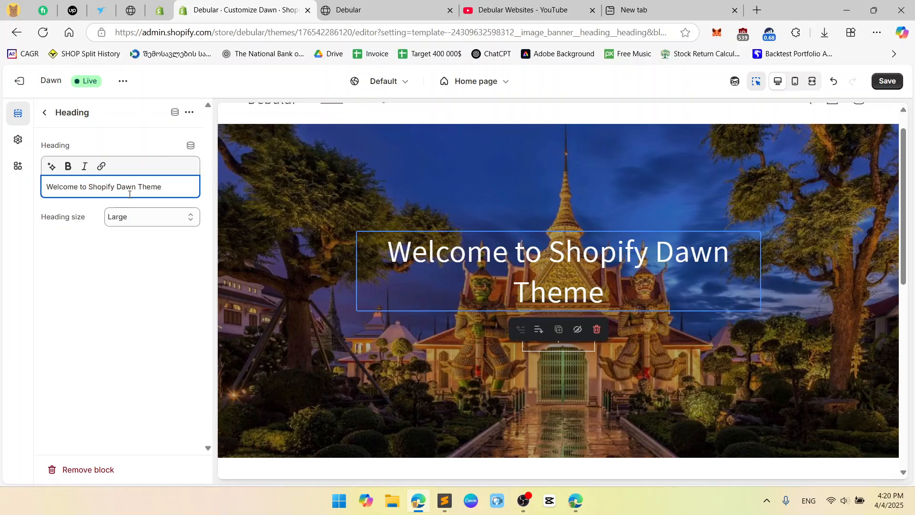
pyautogui.click(119, 188)
# Try adding a <br> line break to the heading, dismiss the invalid-tag error, and save.
pyautogui.write('<')
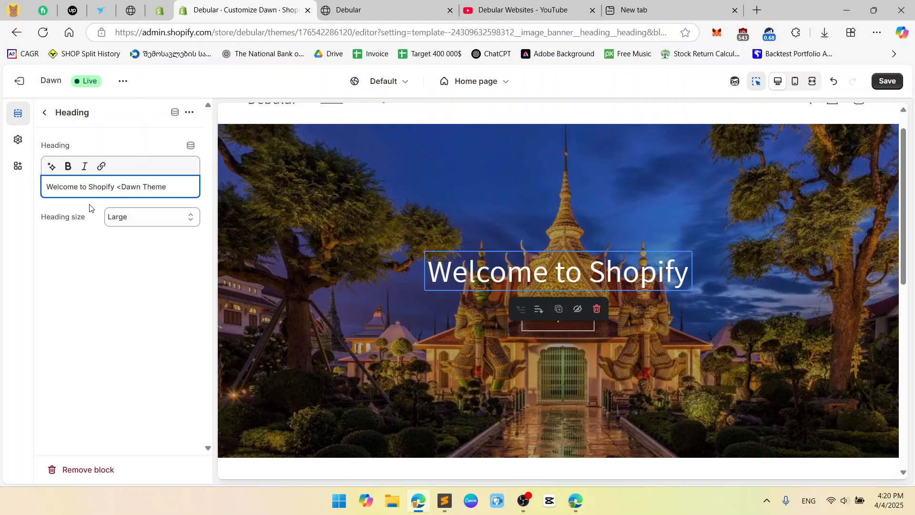
pyautogui.write('br>')
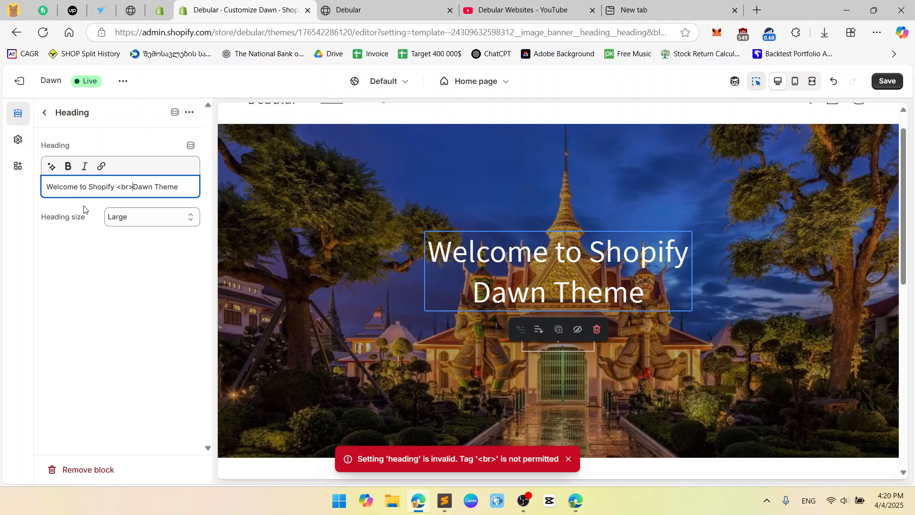
pyautogui.click(148, 304)
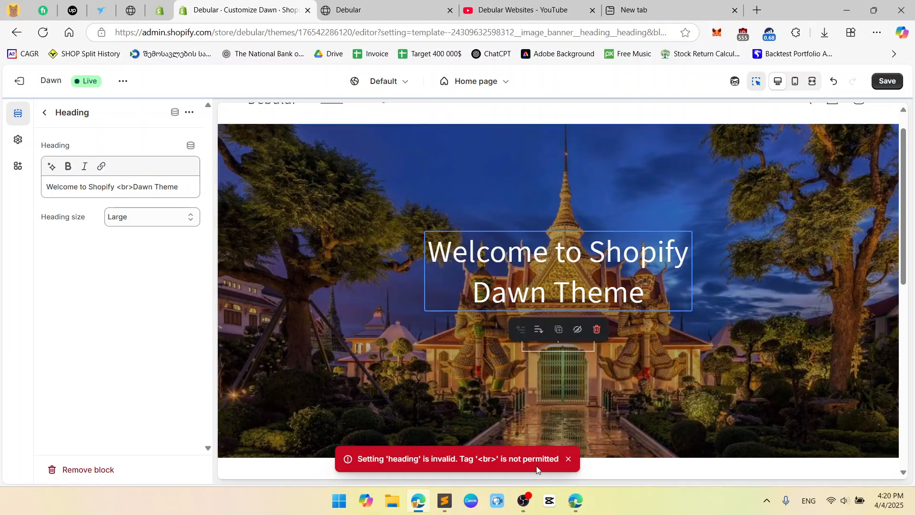
pyautogui.click(569, 459)
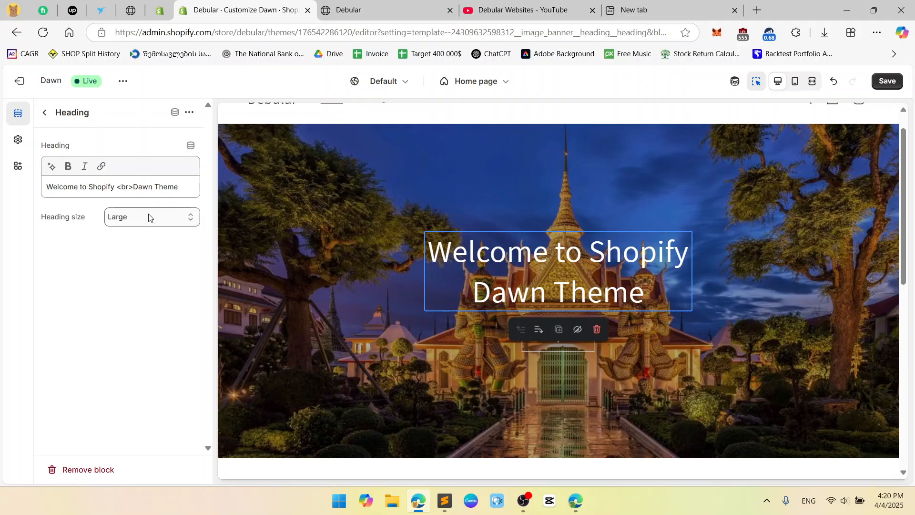
pyautogui.moveTo(134, 186); pyautogui.dragTo(119, 187)
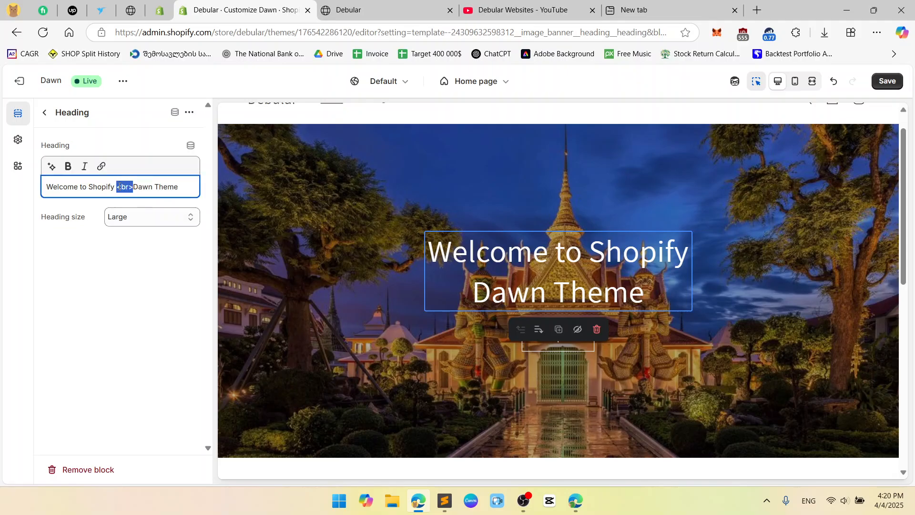
pyautogui.click(183, 312)
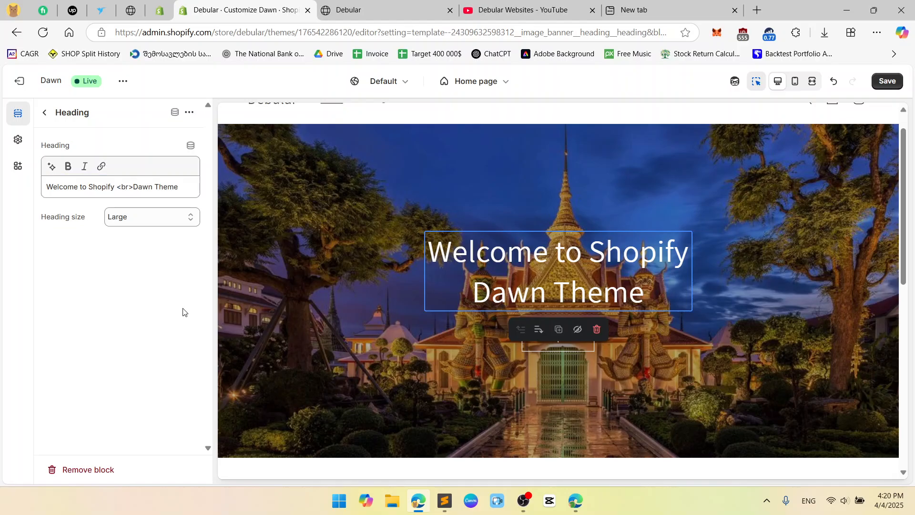
pyautogui.hotkey('ctrl', 's')
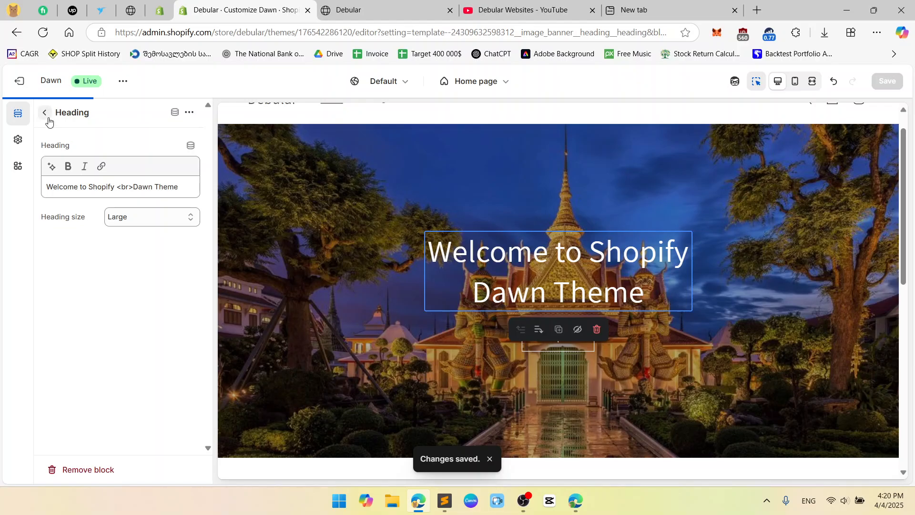
# Delete the <br> tag so the heading reads 'Welcome to Shopify Dawn Theme'.
pyautogui.moveTo(134, 186); pyautogui.dragTo(116, 187)
pyautogui.moveTo(129, 187); pyautogui.dragTo(117, 187)
pyautogui.press('Delete')
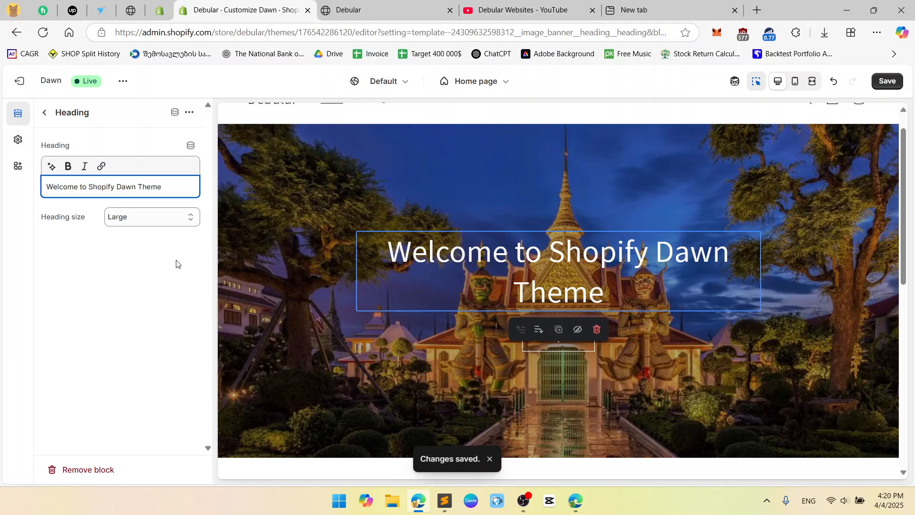
pyautogui.click(176, 281)
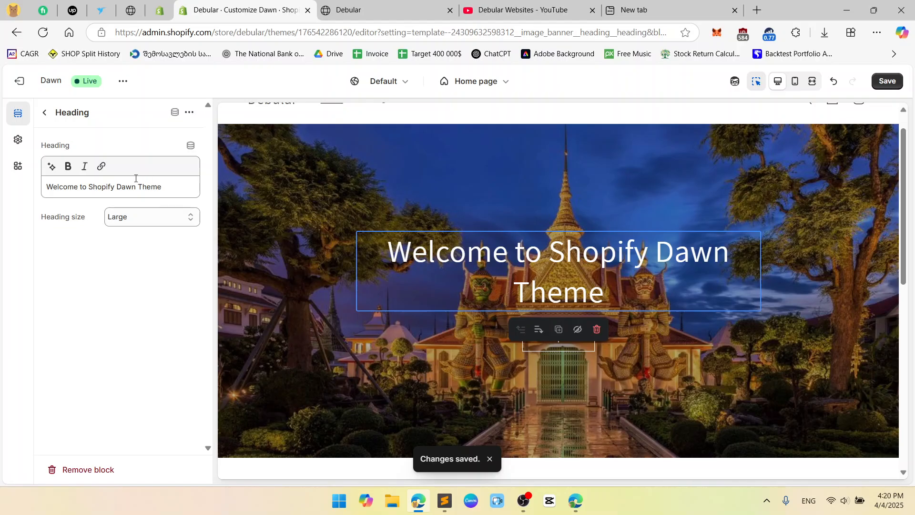
# Set the heading size to Extra extra large after trying Medium, Small and Extra large.
pyautogui.click(184, 219)
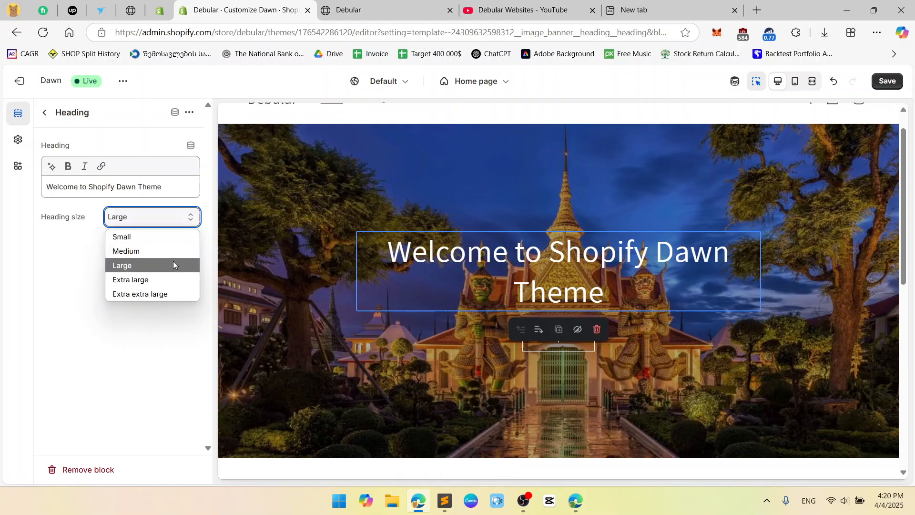
pyautogui.click(175, 250)
pyautogui.click(186, 218)
pyautogui.click(171, 237)
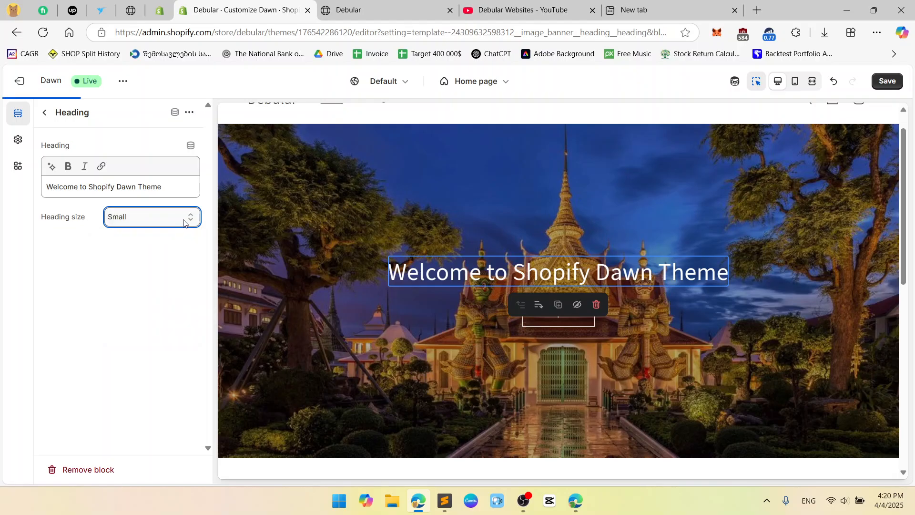
pyautogui.click(184, 220)
pyautogui.click(165, 278)
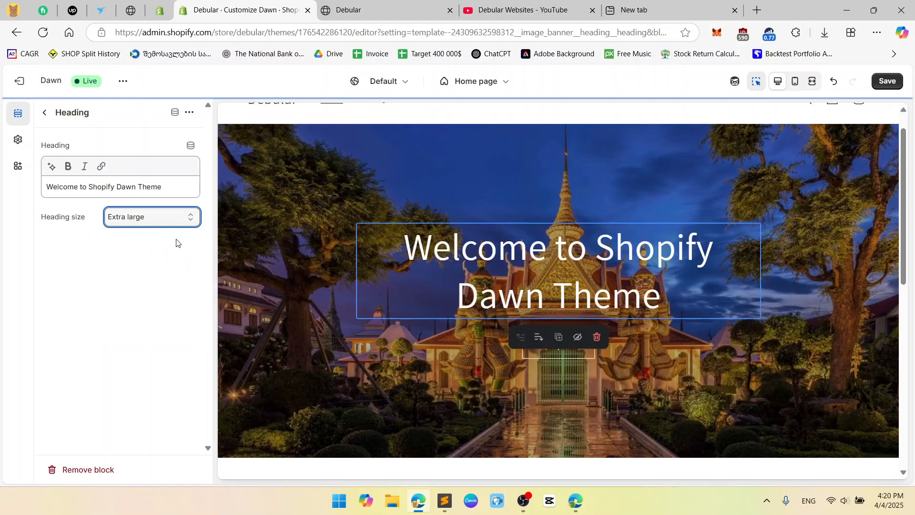
pyautogui.click(179, 222)
pyautogui.click(162, 291)
pyautogui.click(184, 218)
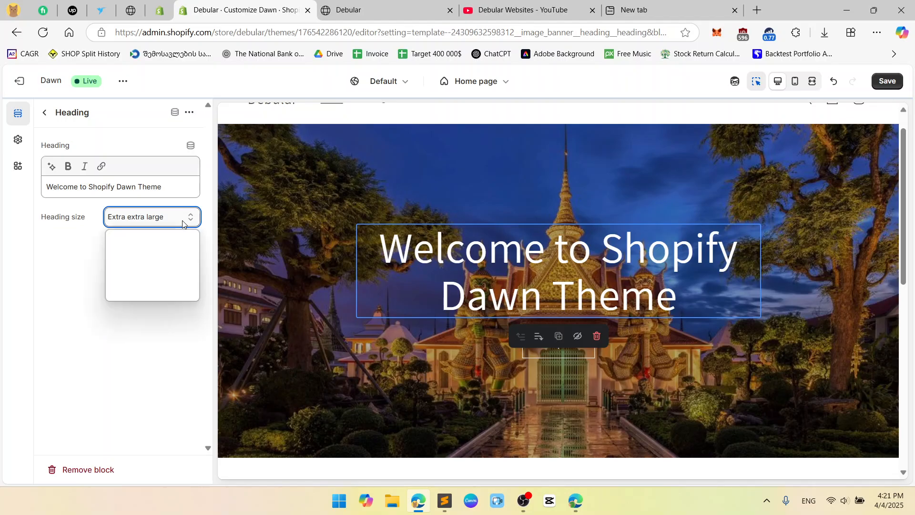
pyautogui.click(173, 279)
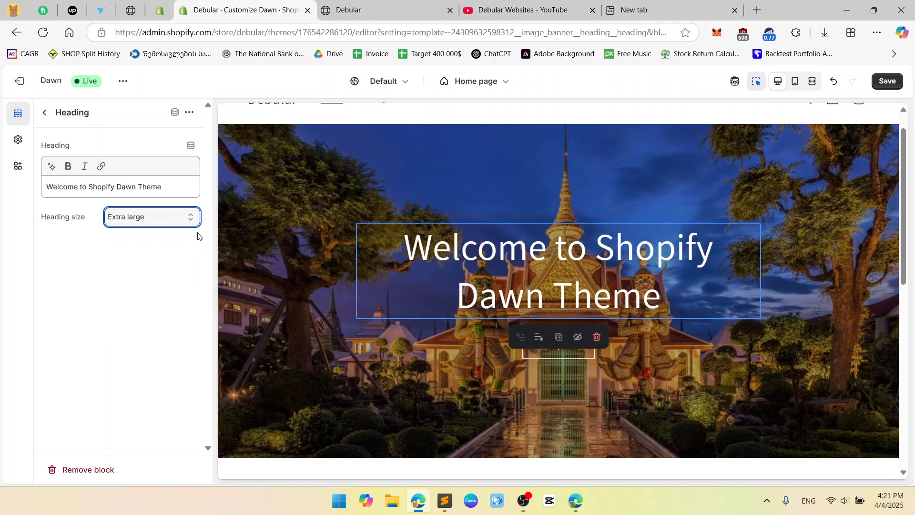
pyautogui.click(193, 220)
pyautogui.click(167, 291)
# Return to the home page section list and select the banner's Buttons block.
pyautogui.scroll(1, 602, 321)
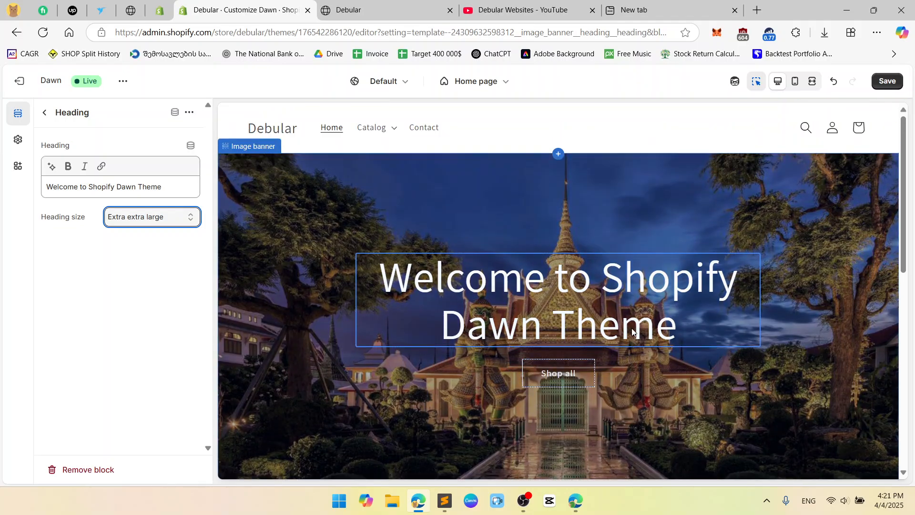
pyautogui.click(42, 114)
pyautogui.click(123, 262)
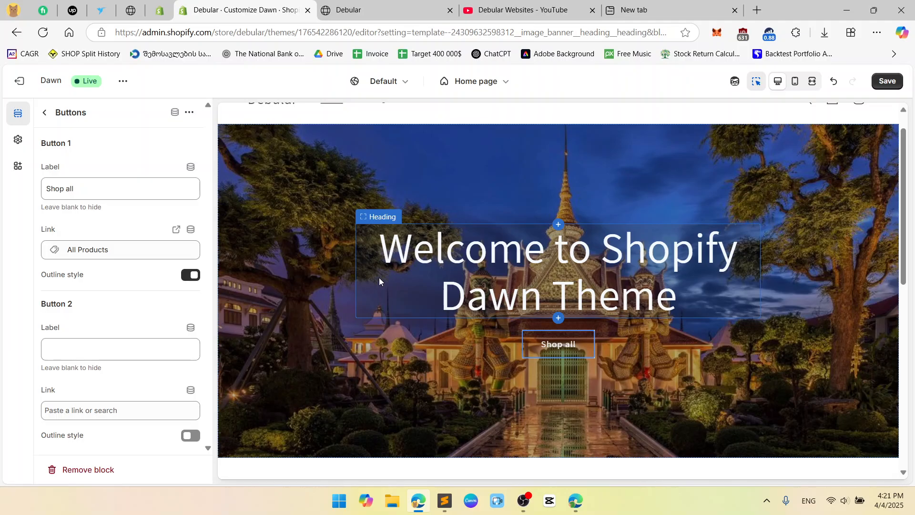
# Relabel Button 1 from 'Shop all' to 'SHOP NOW', keeping Outline style on.
pyautogui.click(106, 188)
pyautogui.hotkey('ctrl', 'a')
pyautogui.press('BackSpace')
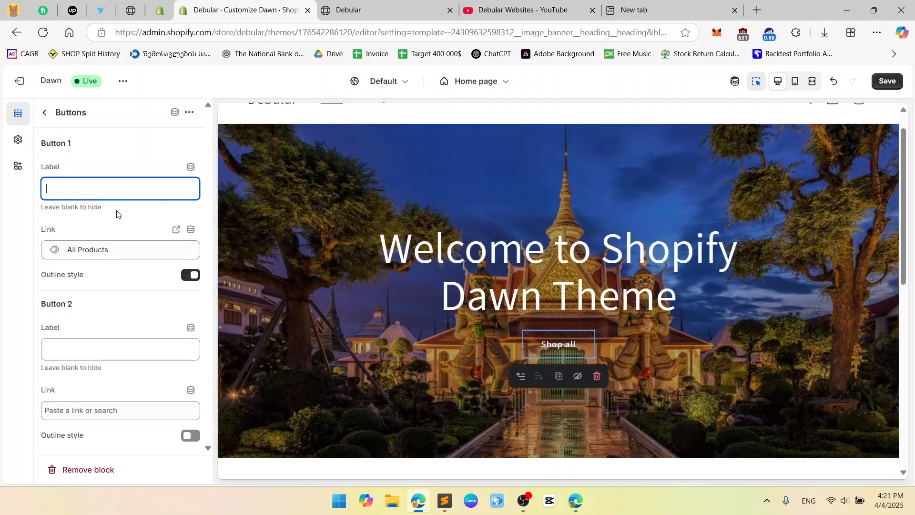
pyautogui.write('S')
pyautogui.press('BackSpace')
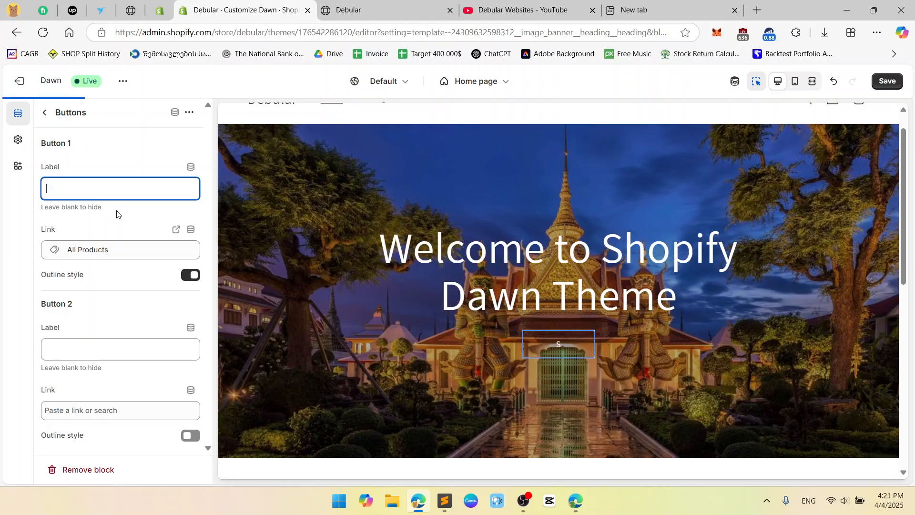
pyautogui.write('Shop now')
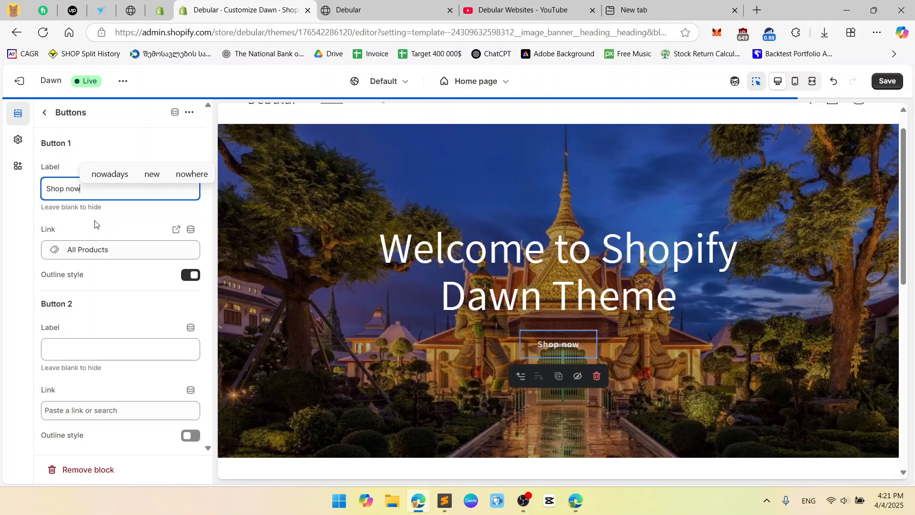
pyautogui.hotkey('ctrl', 'a')
pyautogui.write('SHO')
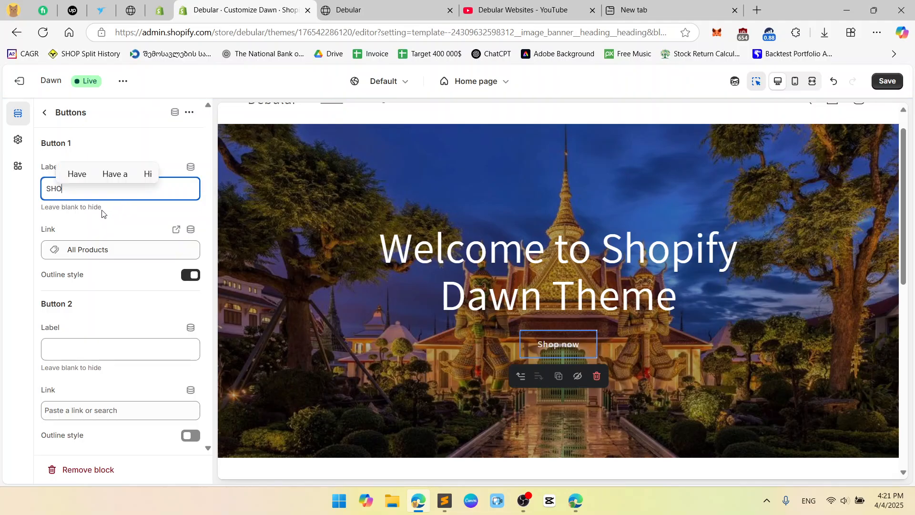
pyautogui.write('P NOW')
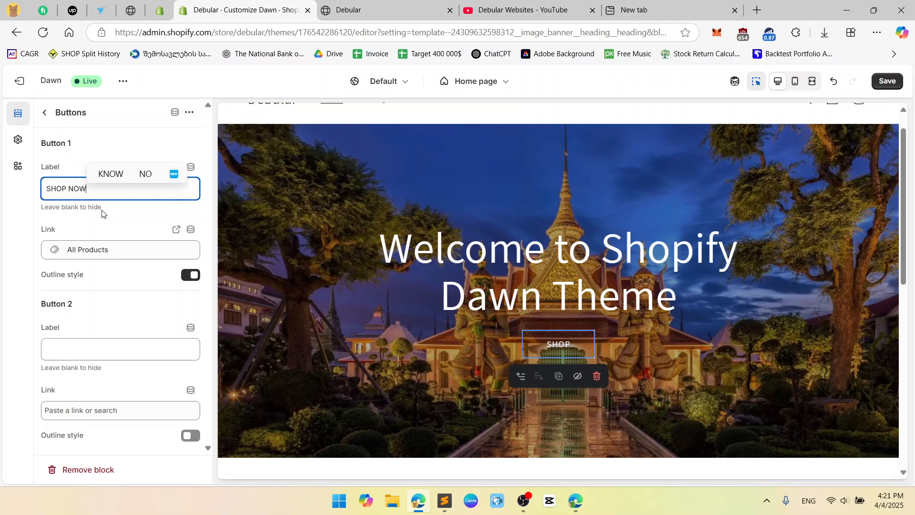
pyautogui.click(131, 148)
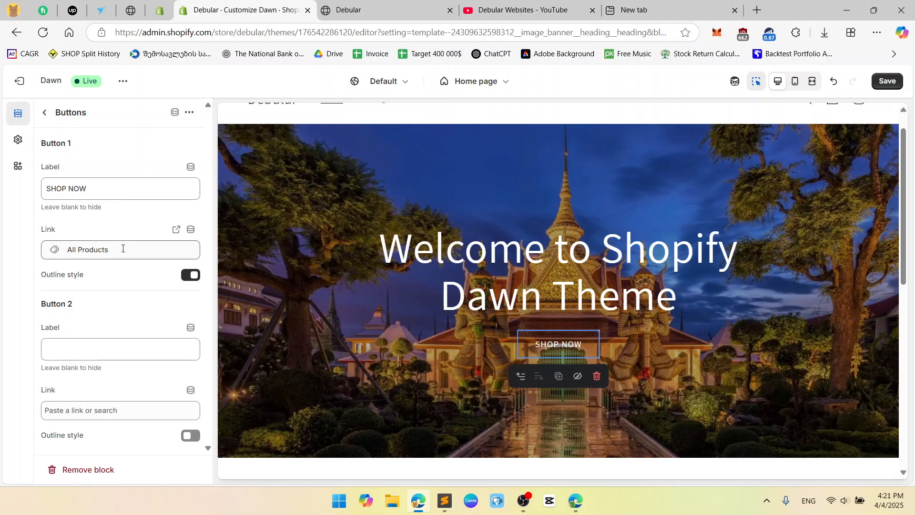
pyautogui.click(192, 276)
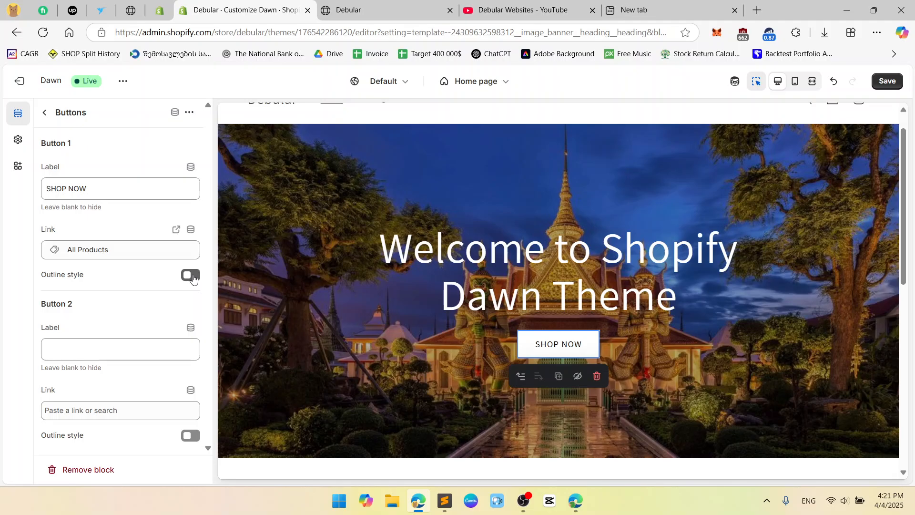
pyautogui.click(192, 276)
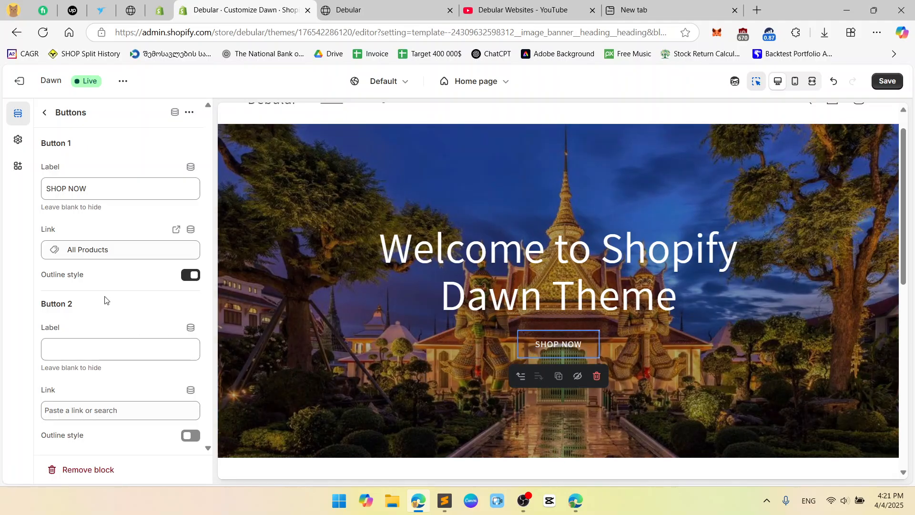
# Label Button 2 'Another button', leaving its outline style off.
pyautogui.click(116, 348)
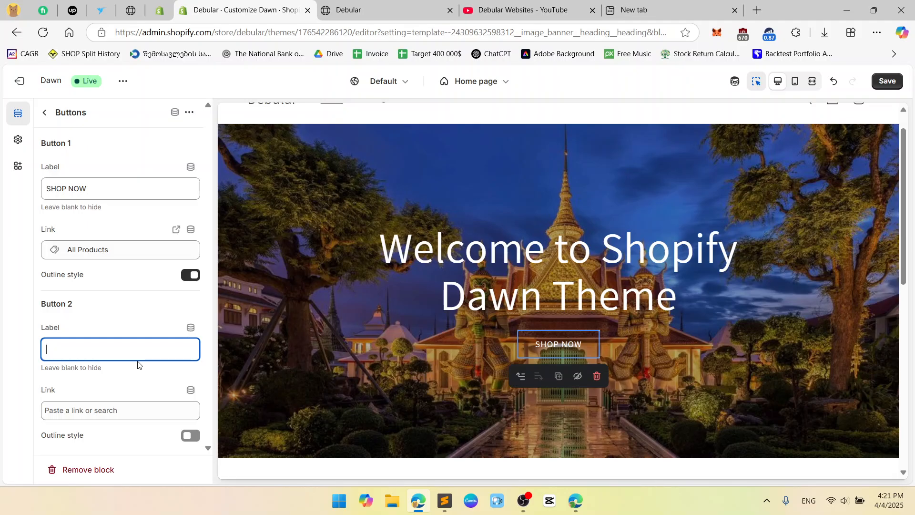
pyautogui.write('Another button')
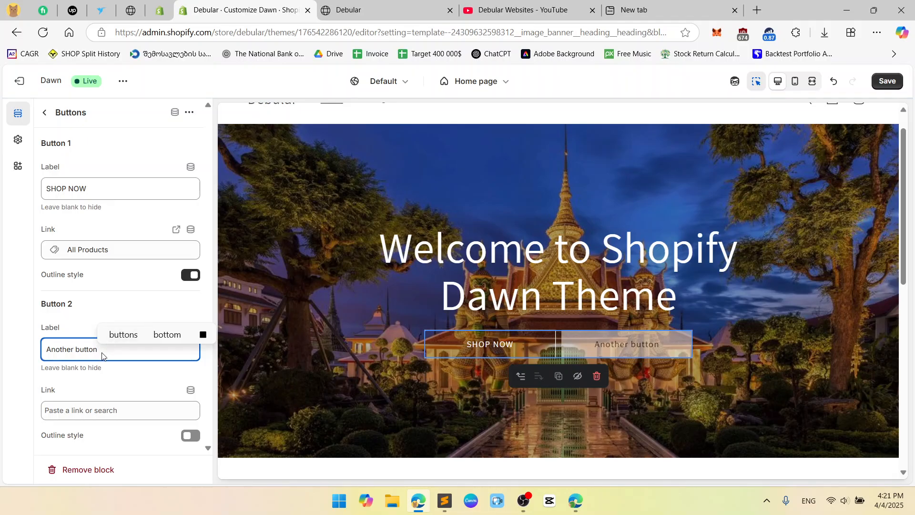
pyautogui.click(192, 435)
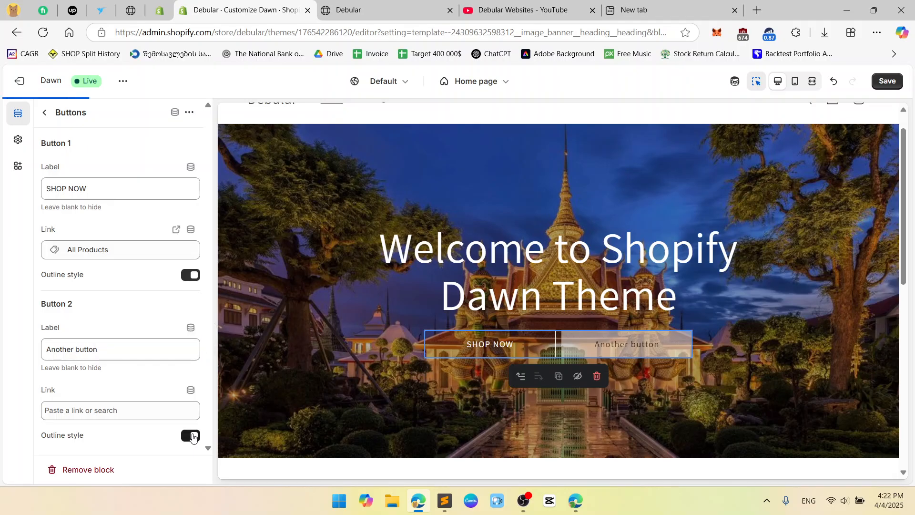
pyautogui.click(192, 436)
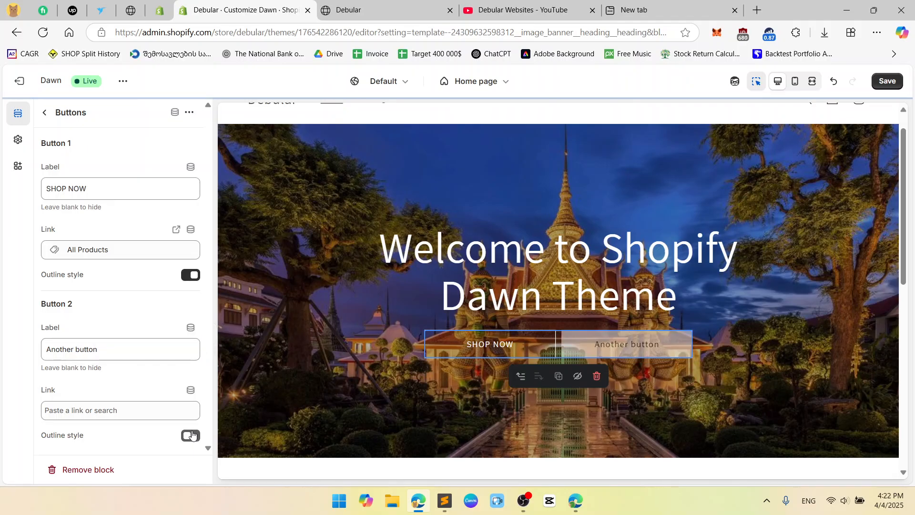
# Reopen the banner's Buttons block settings at Button 2's label field.
pyautogui.click(829, 322)
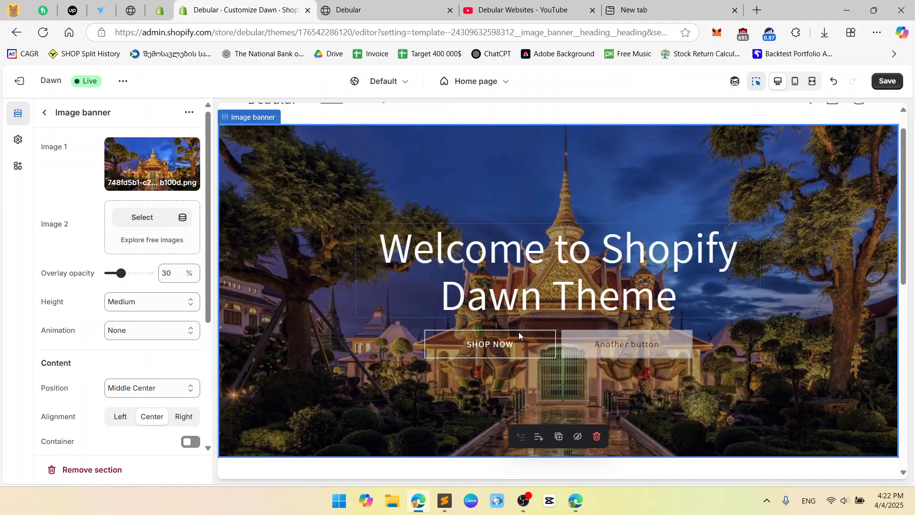
pyautogui.click(602, 343)
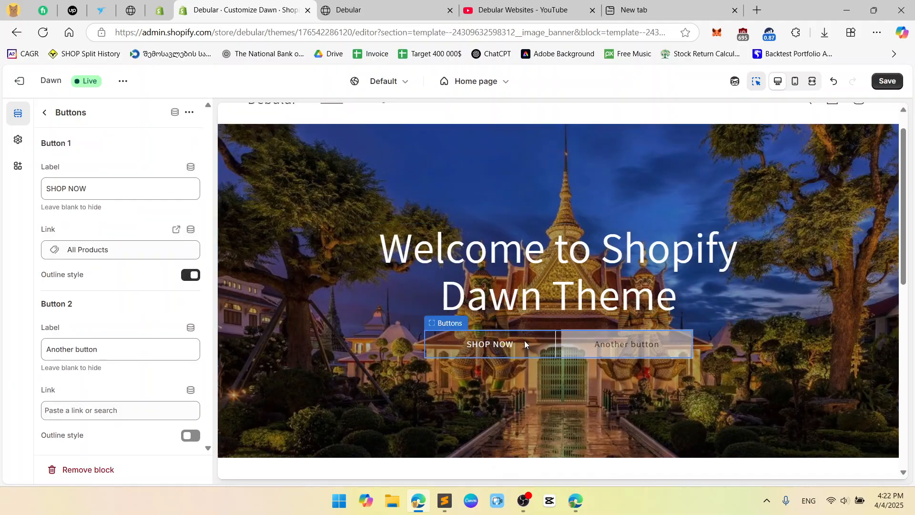
pyautogui.click(141, 353)
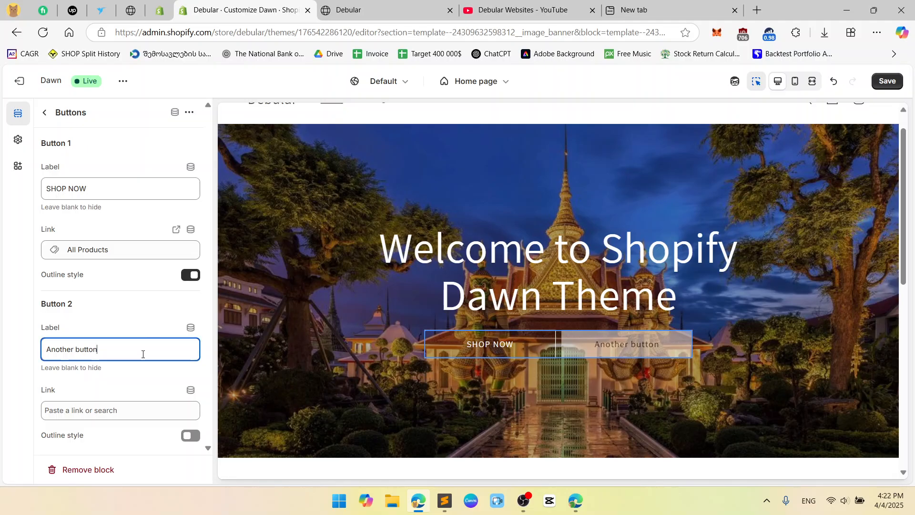
# Rename Button 1 to 'FOR MEN' and Button 2 to 'FOR WOMEN', then save the theme.
pyautogui.tripleClick(198, 352)
pyautogui.press('BackSpace')
pyautogui.moveTo(109, 190); pyautogui.dragTo(67, 188)
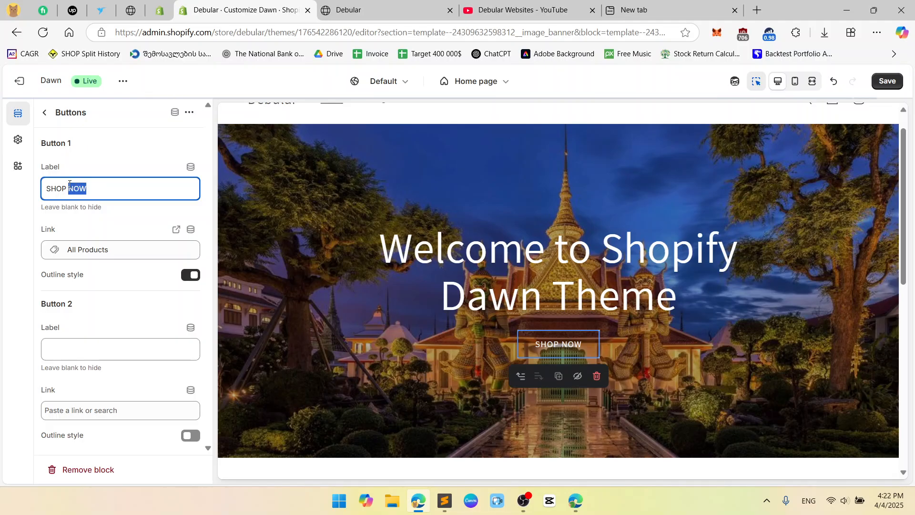
pyautogui.write('FOR MEN')
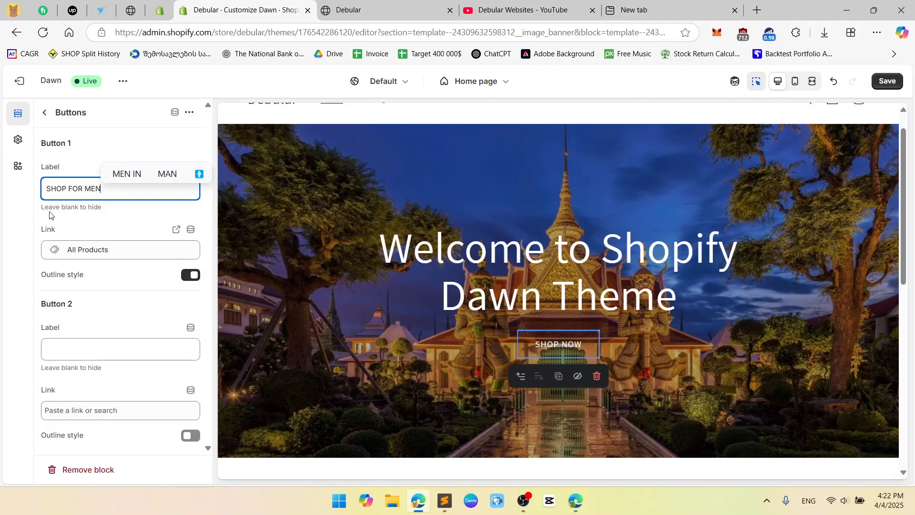
pyautogui.hotkey('ctrl', 'a')
pyautogui.write('FOR MEN')
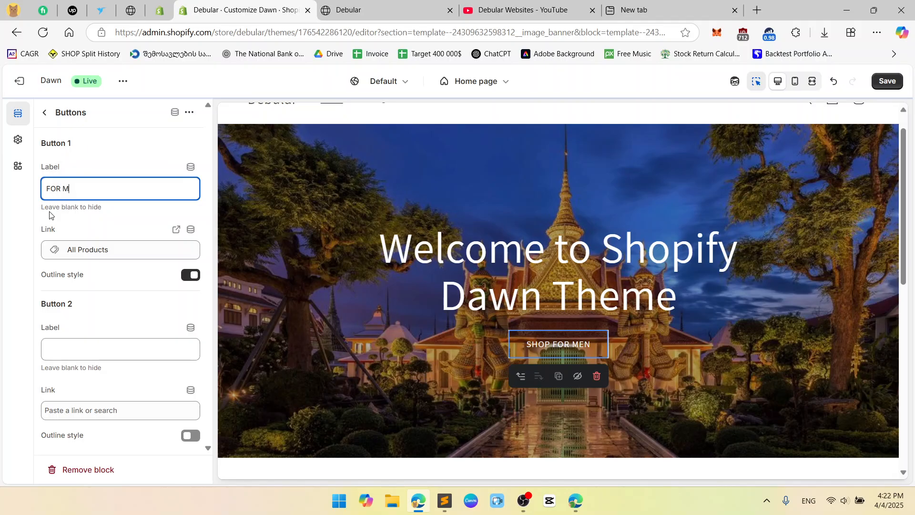
pyautogui.click(98, 346)
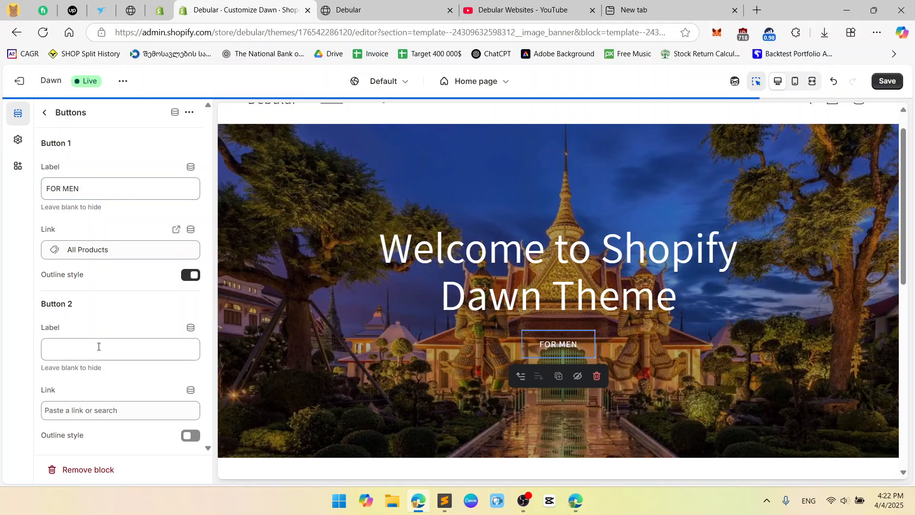
pyautogui.write('FOR WOMEN')
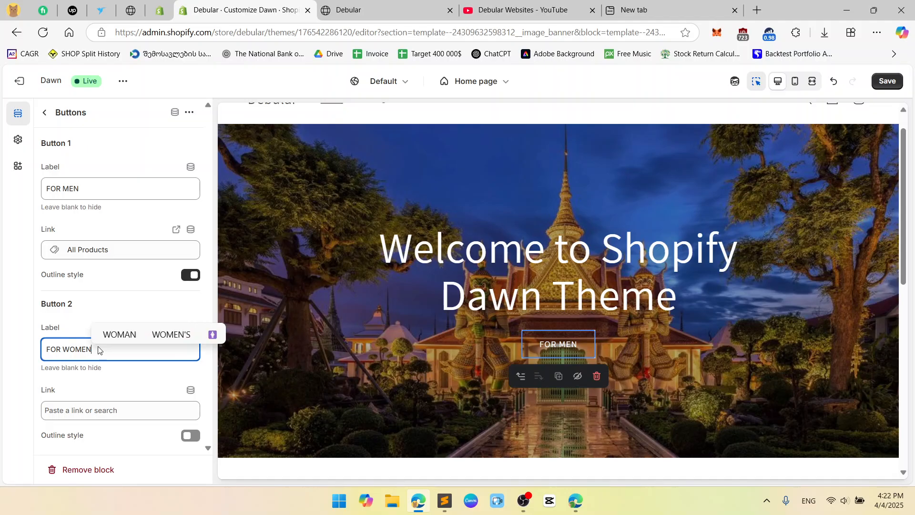
pyautogui.click(135, 309)
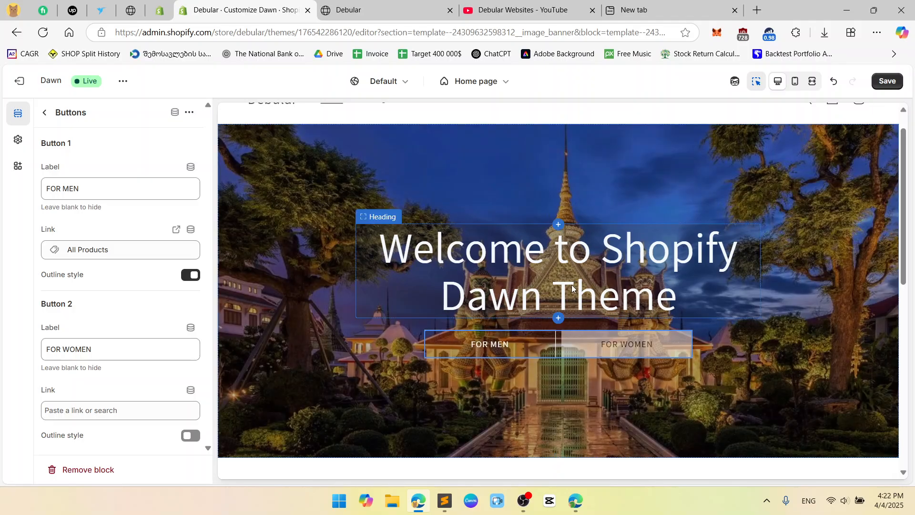
pyautogui.click(885, 86)
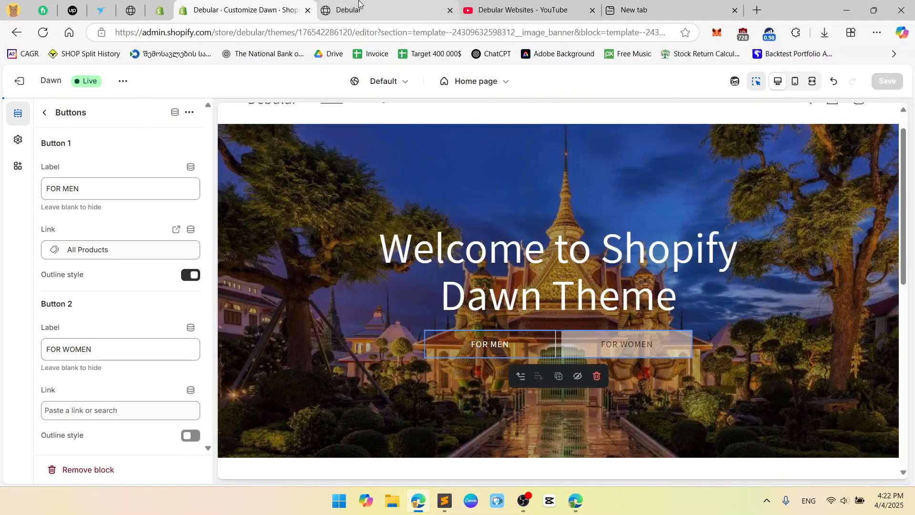
# Reload the live storefront and check the banner's FOR MEN and FOR WOMEN buttons.
pyautogui.click(371, 3)
pyautogui.press('F5')
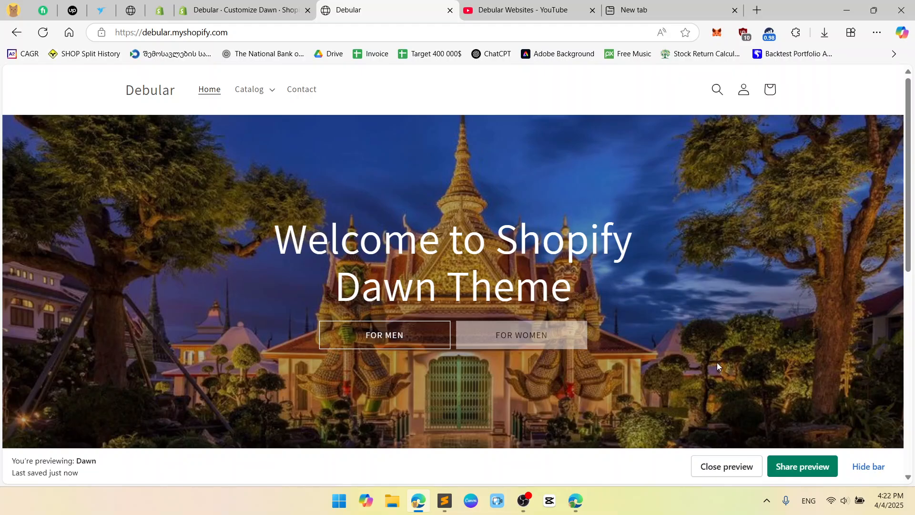
pyautogui.click(875, 467)
pyautogui.scroll(-3, 725, 338)
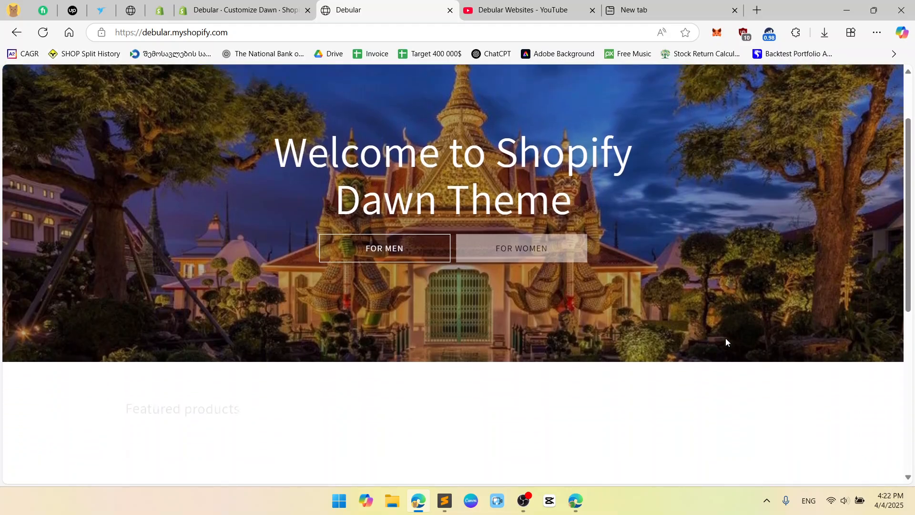
pyautogui.scroll(3, 725, 338)
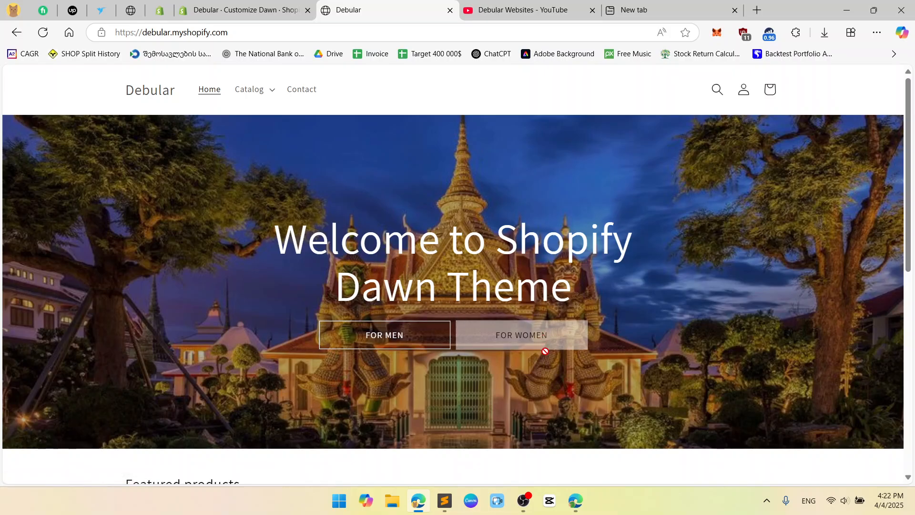
# Point the FOR WOMEN button's link to Collections > All collections and save the theme.
pyautogui.click(243, 10)
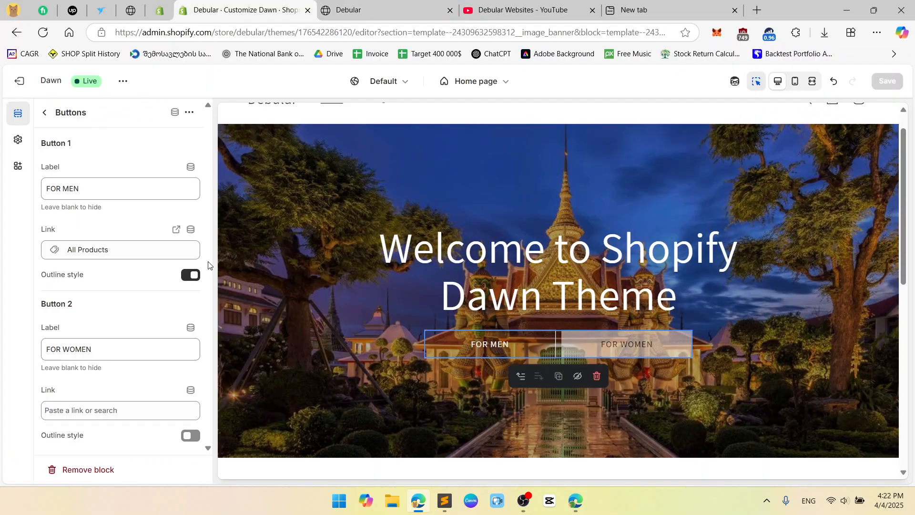
pyautogui.click(105, 413)
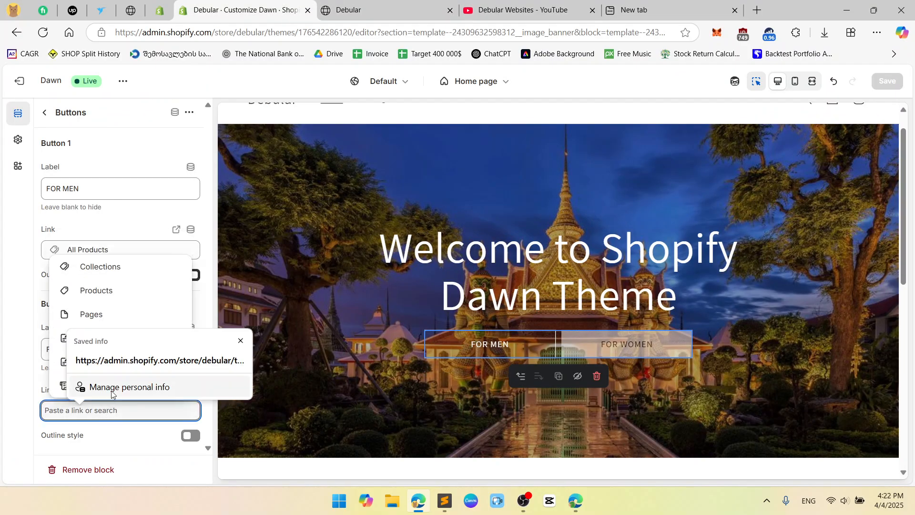
pyautogui.click(99, 267)
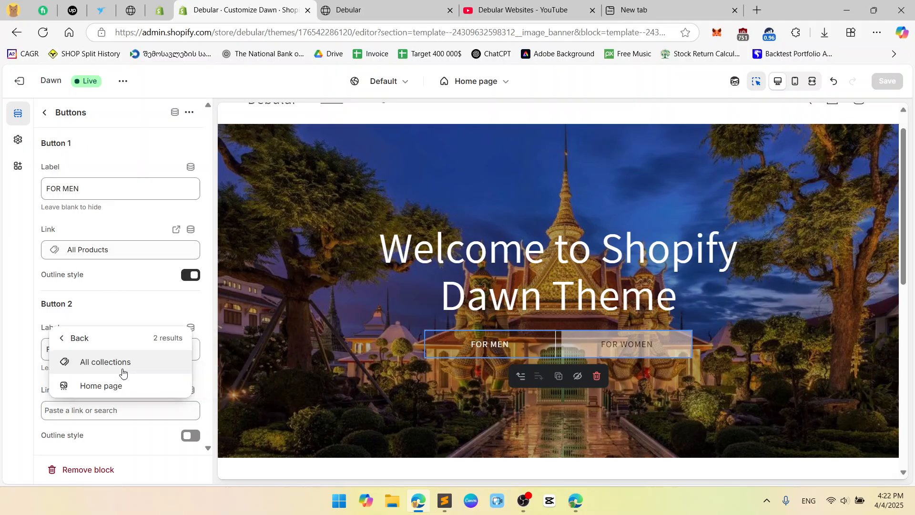
pyautogui.click(122, 365)
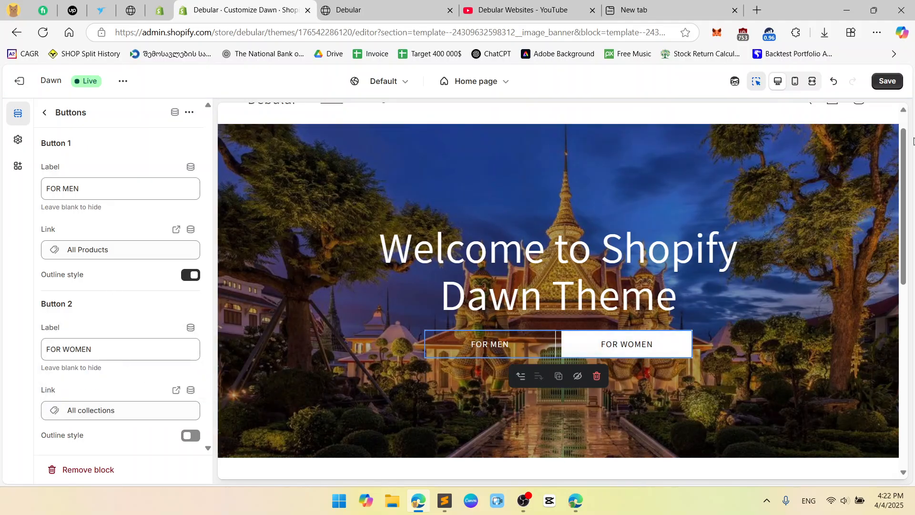
pyautogui.click(887, 81)
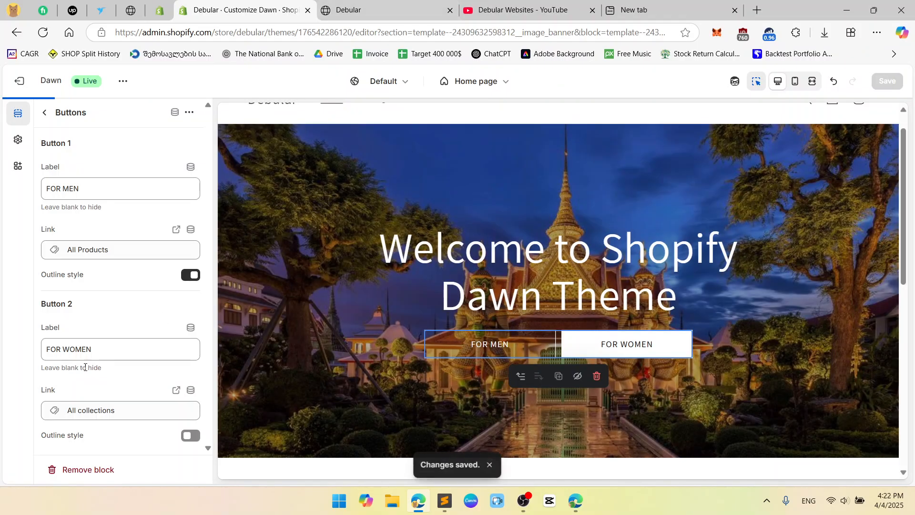
pyautogui.click(431, 10)
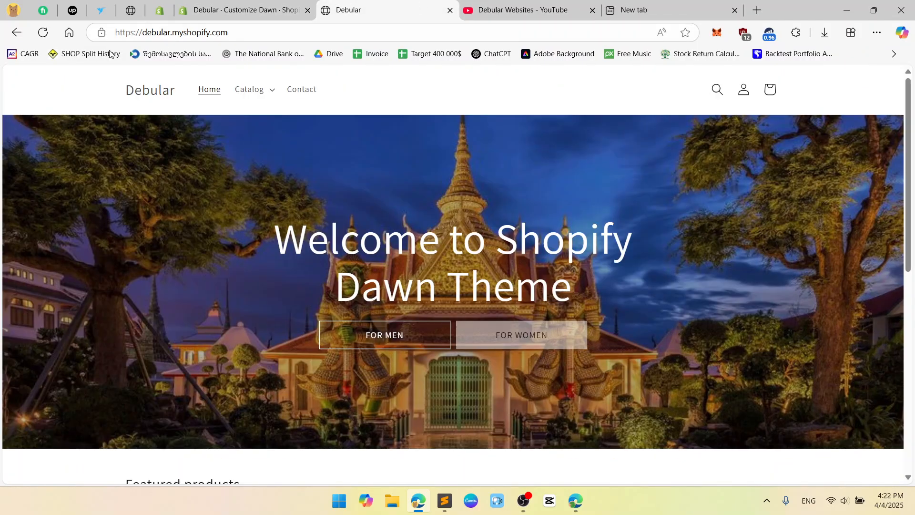
# Reload the live storefront and check the temple banner's FOR MEN and FOR WOMEN buttons.
pyautogui.click(43, 32)
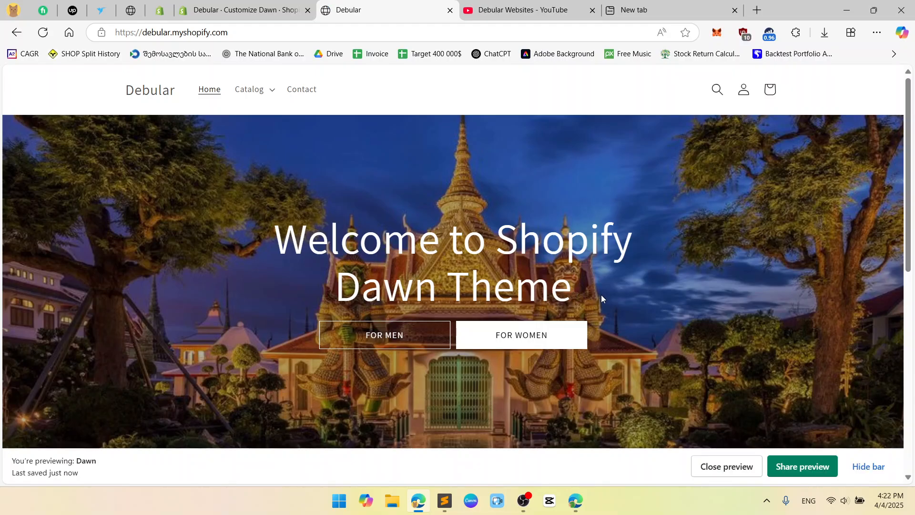
pyautogui.click(715, 92)
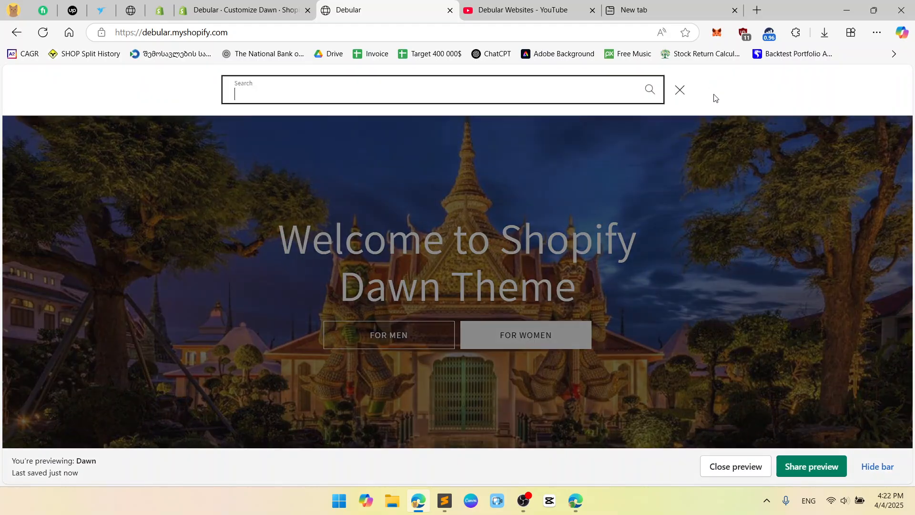
pyautogui.click(682, 91)
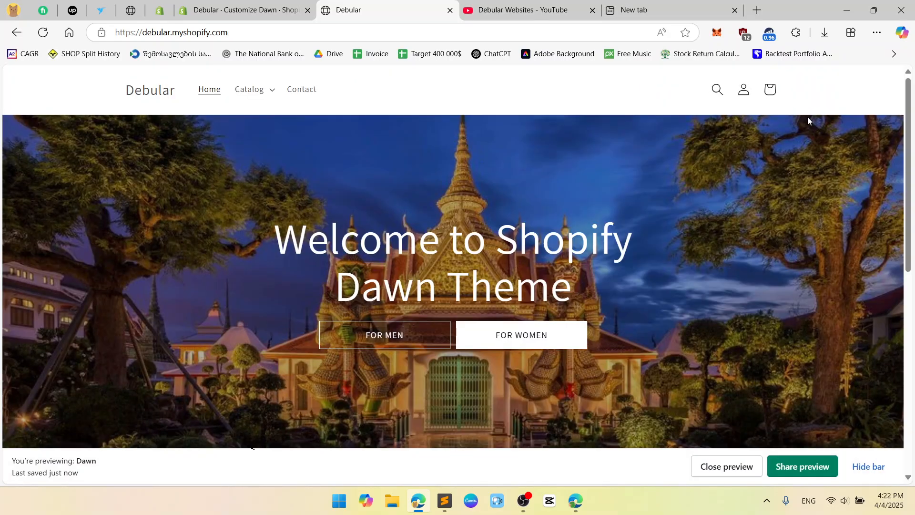
pyautogui.scroll(-2, 805, 127)
pyautogui.scroll(2, 805, 127)
pyautogui.scroll(-1, 845, 364)
pyautogui.scroll(1, 846, 363)
pyautogui.scroll(-3, 456, 298)
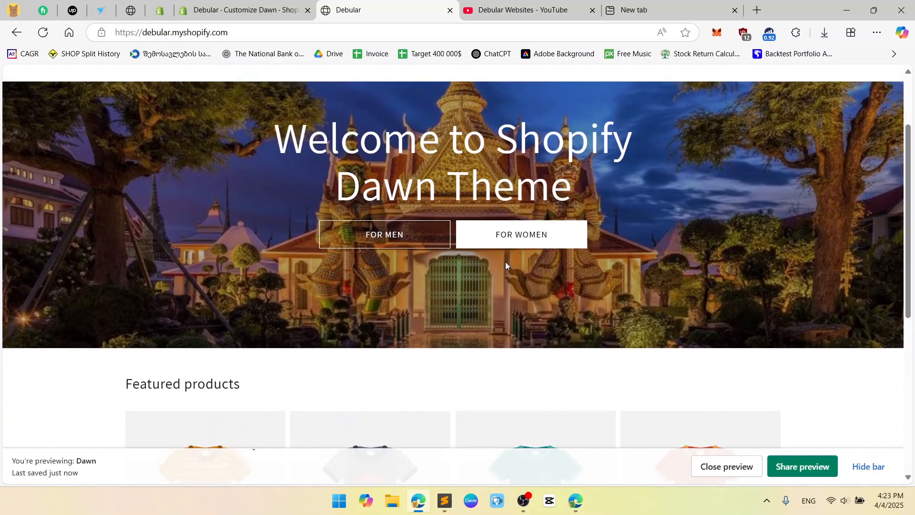
pyautogui.scroll(3, 505, 262)
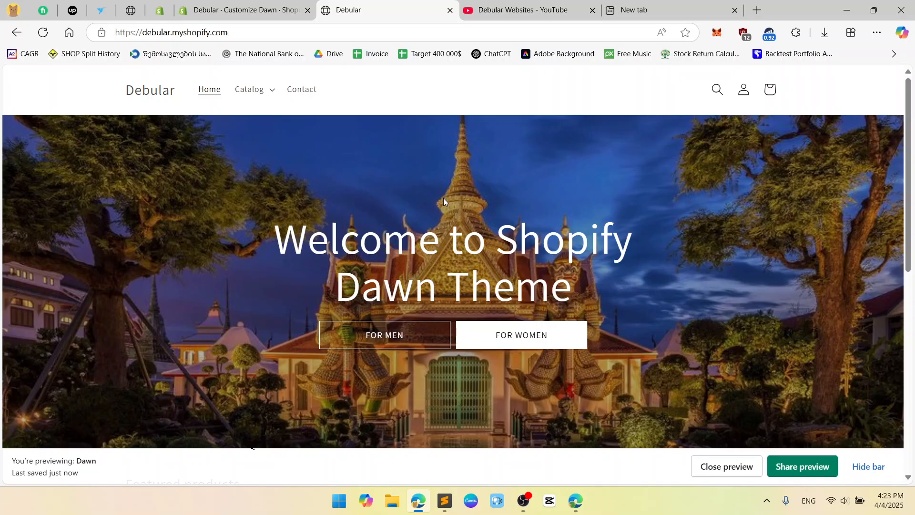
# Leave the Buttons settings for the Home page section list showing Image banner, Featured collection and Footer.
pyautogui.click(260, 6)
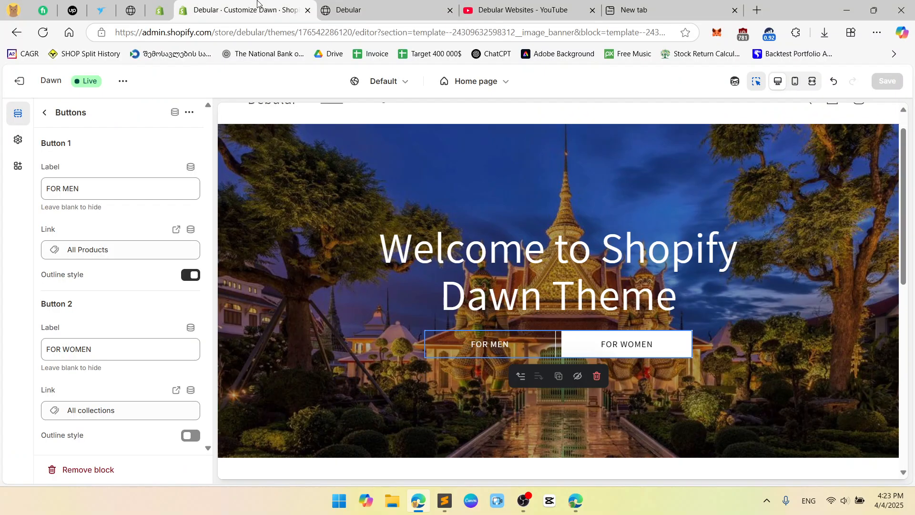
pyautogui.click(44, 113)
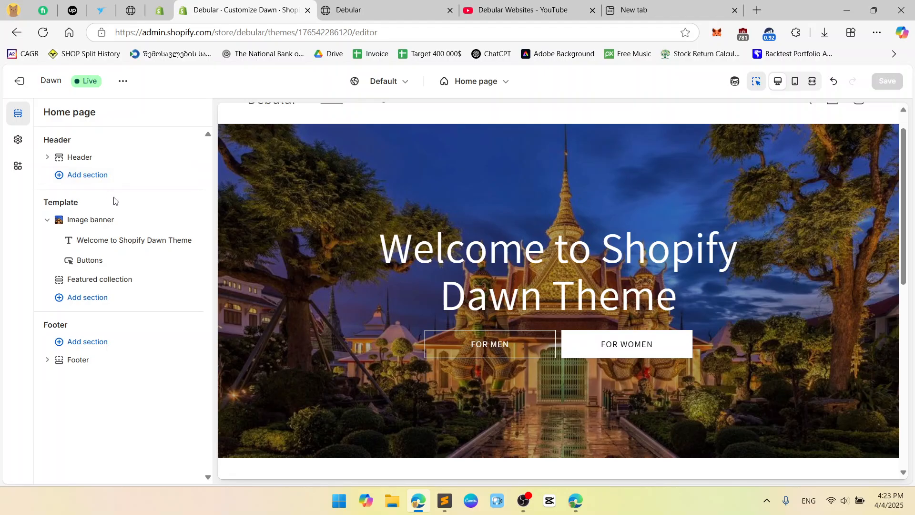
pyautogui.scroll(-5, 731, 314)
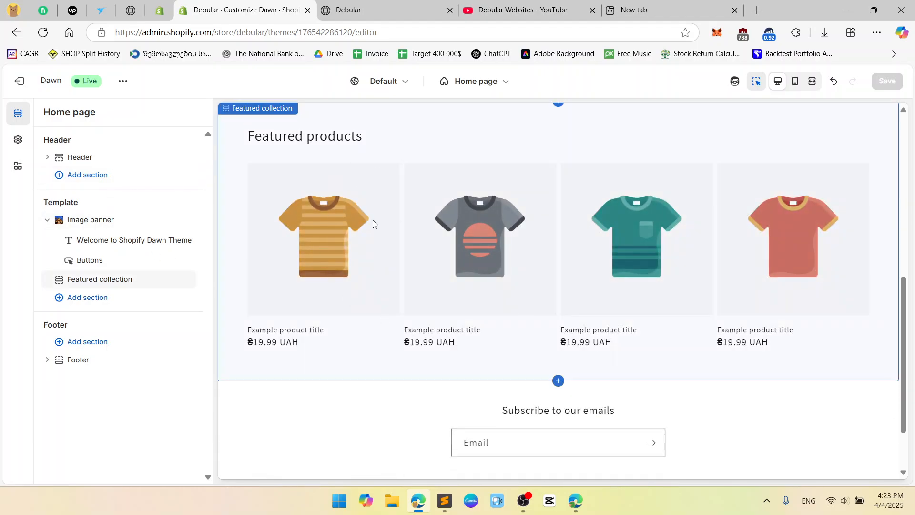
pyautogui.scroll(-3, 497, 253)
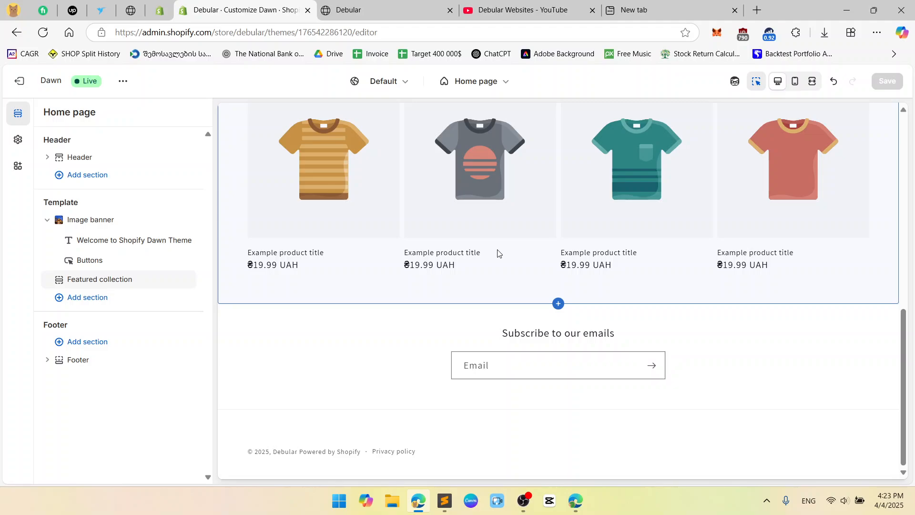
pyautogui.scroll(10, 497, 253)
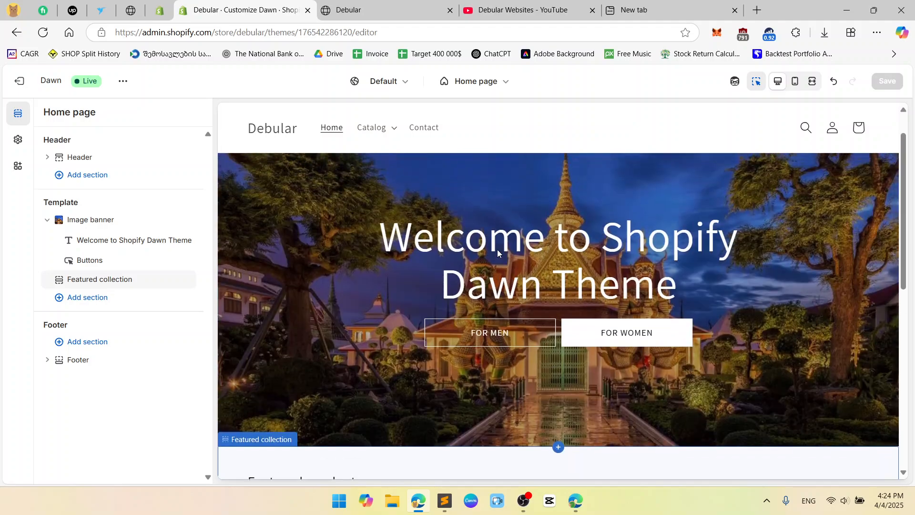